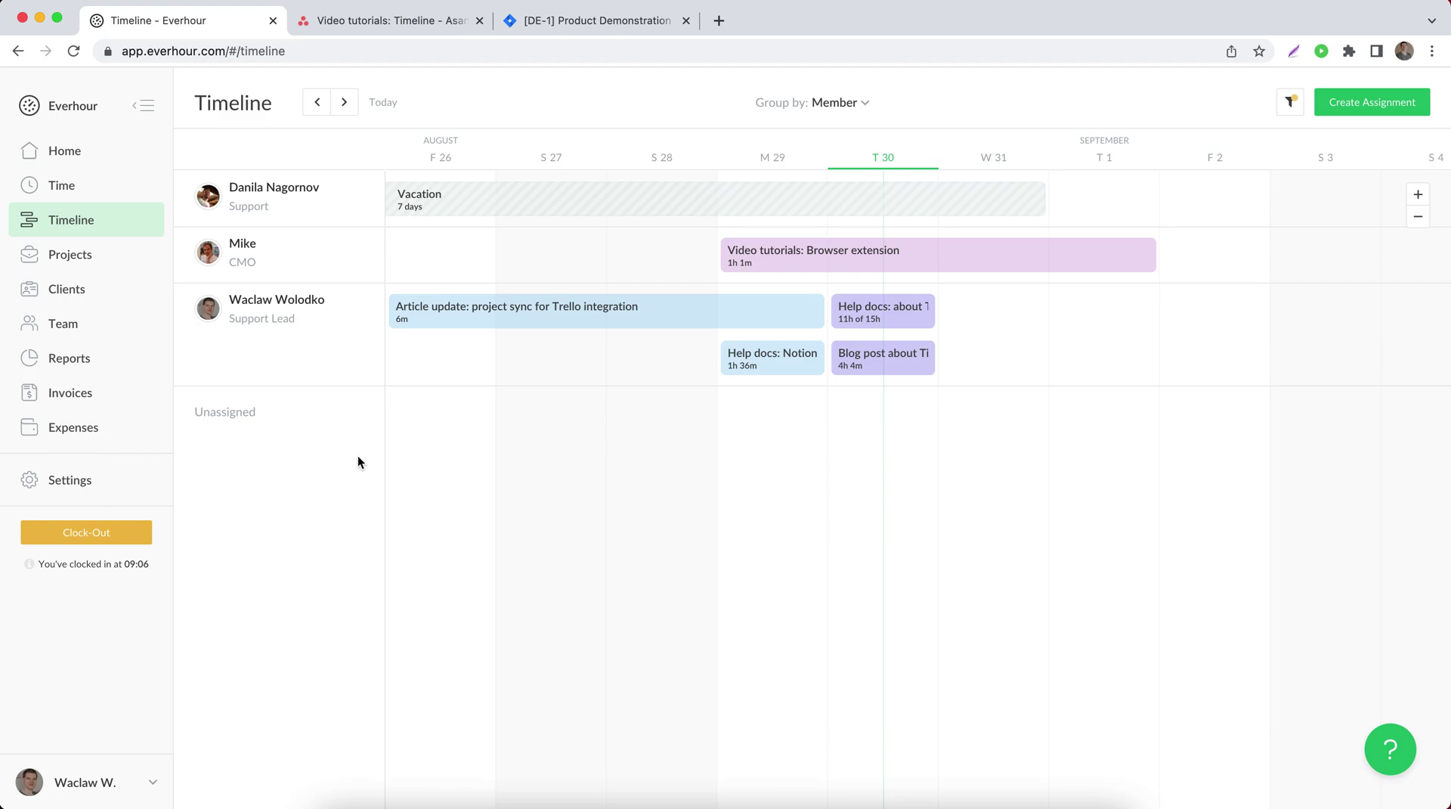
Check that the Timeline app is enabled under Settings > Apps, then return to the Timeline.
left_click(82, 482)
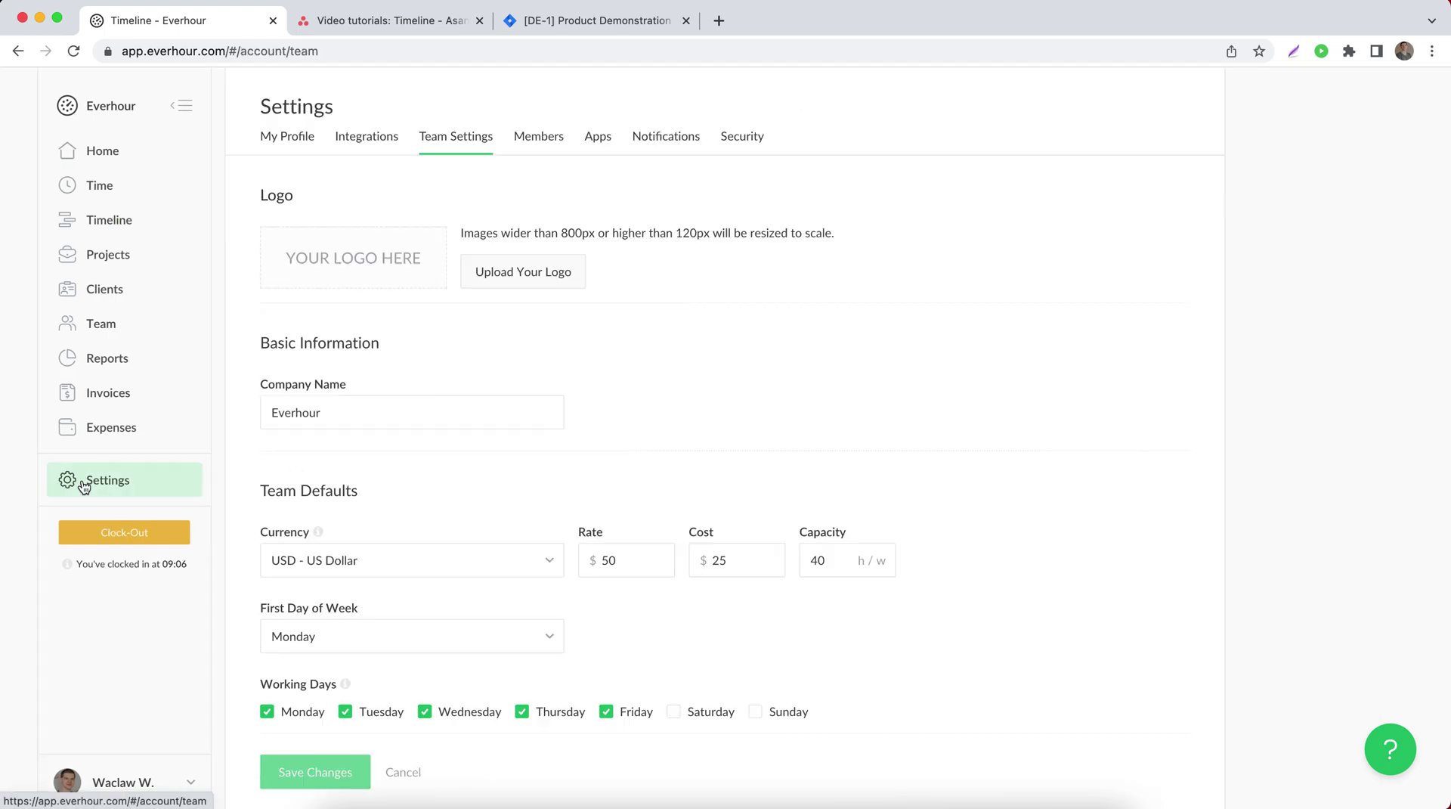
left_click(601, 145)
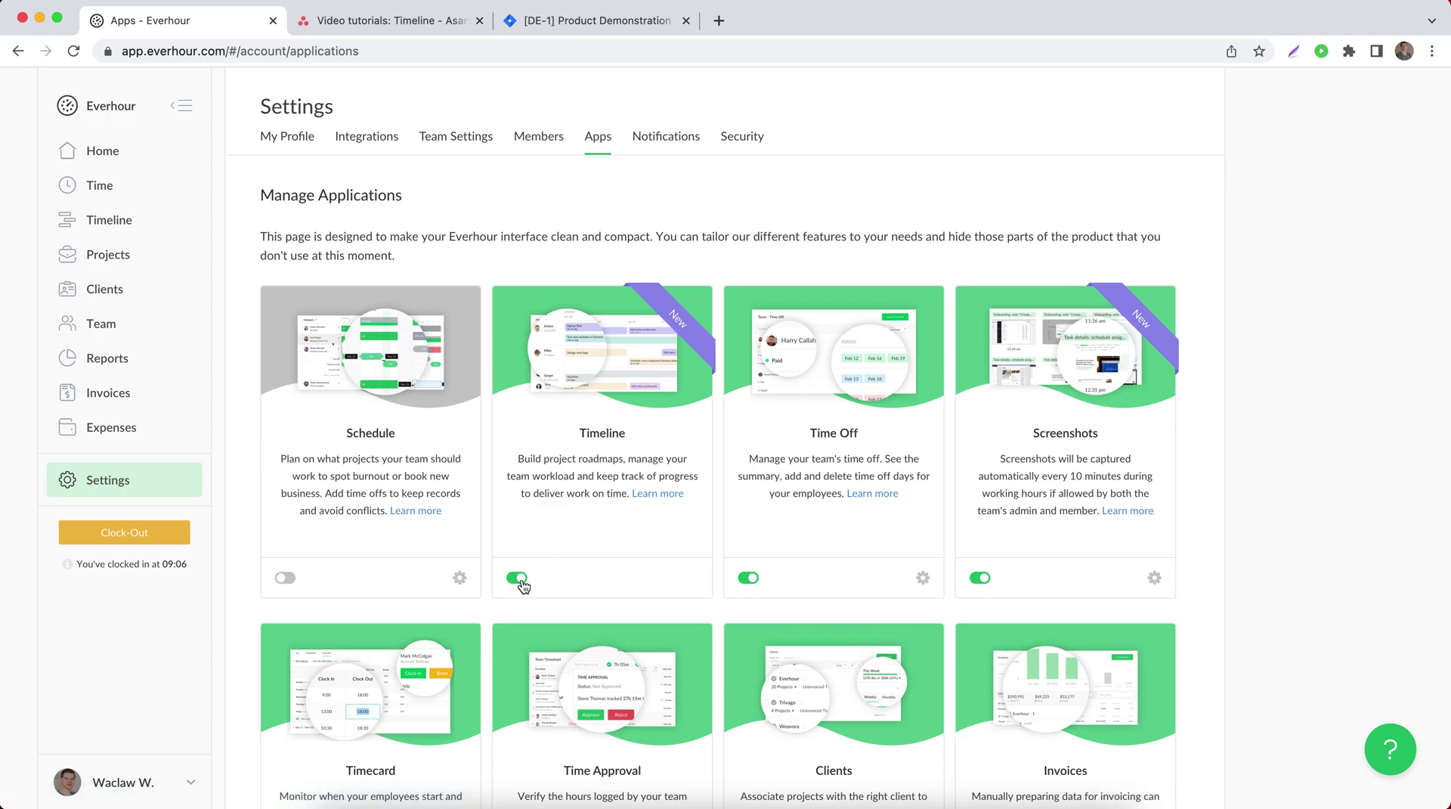
left_click(111, 237)
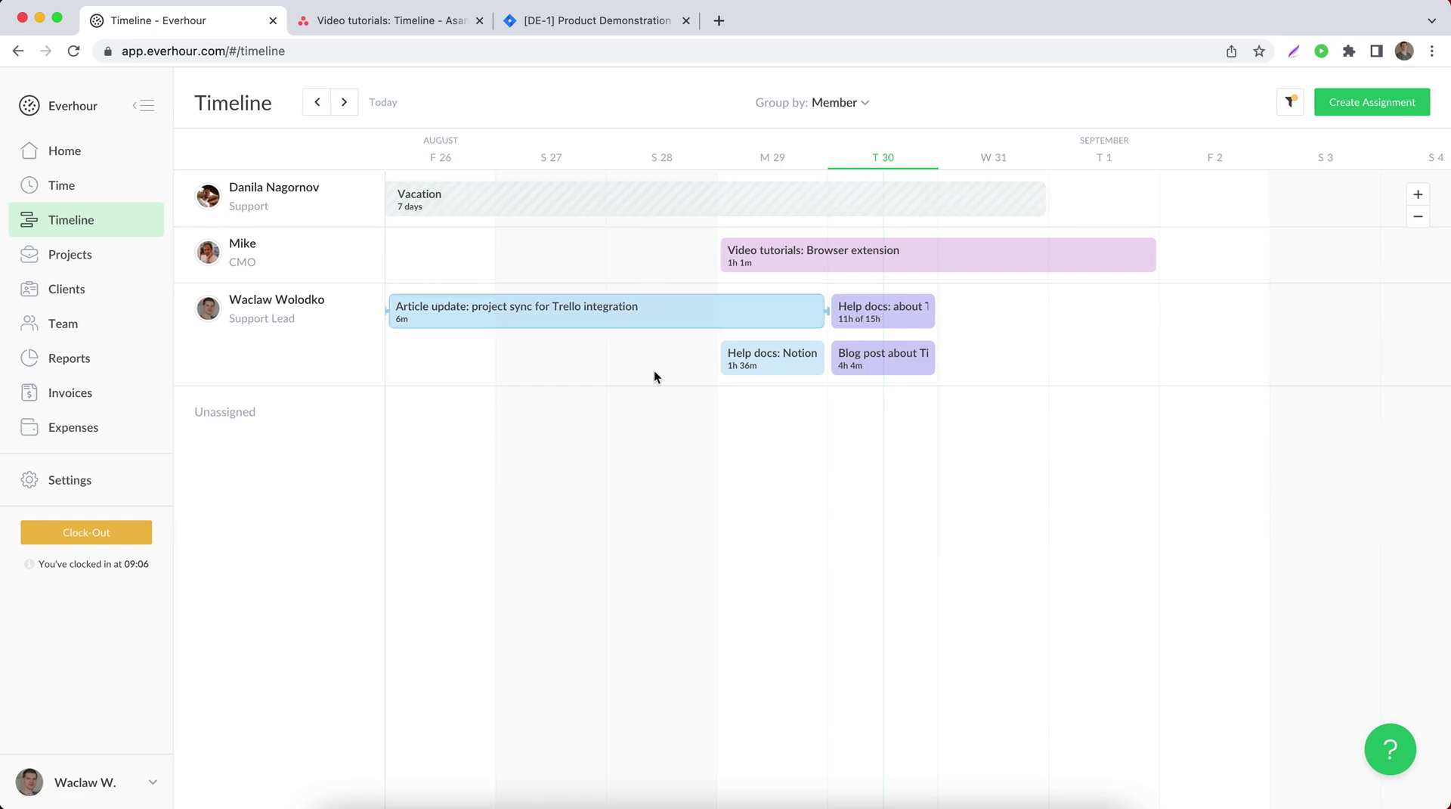
left_click(840, 106)
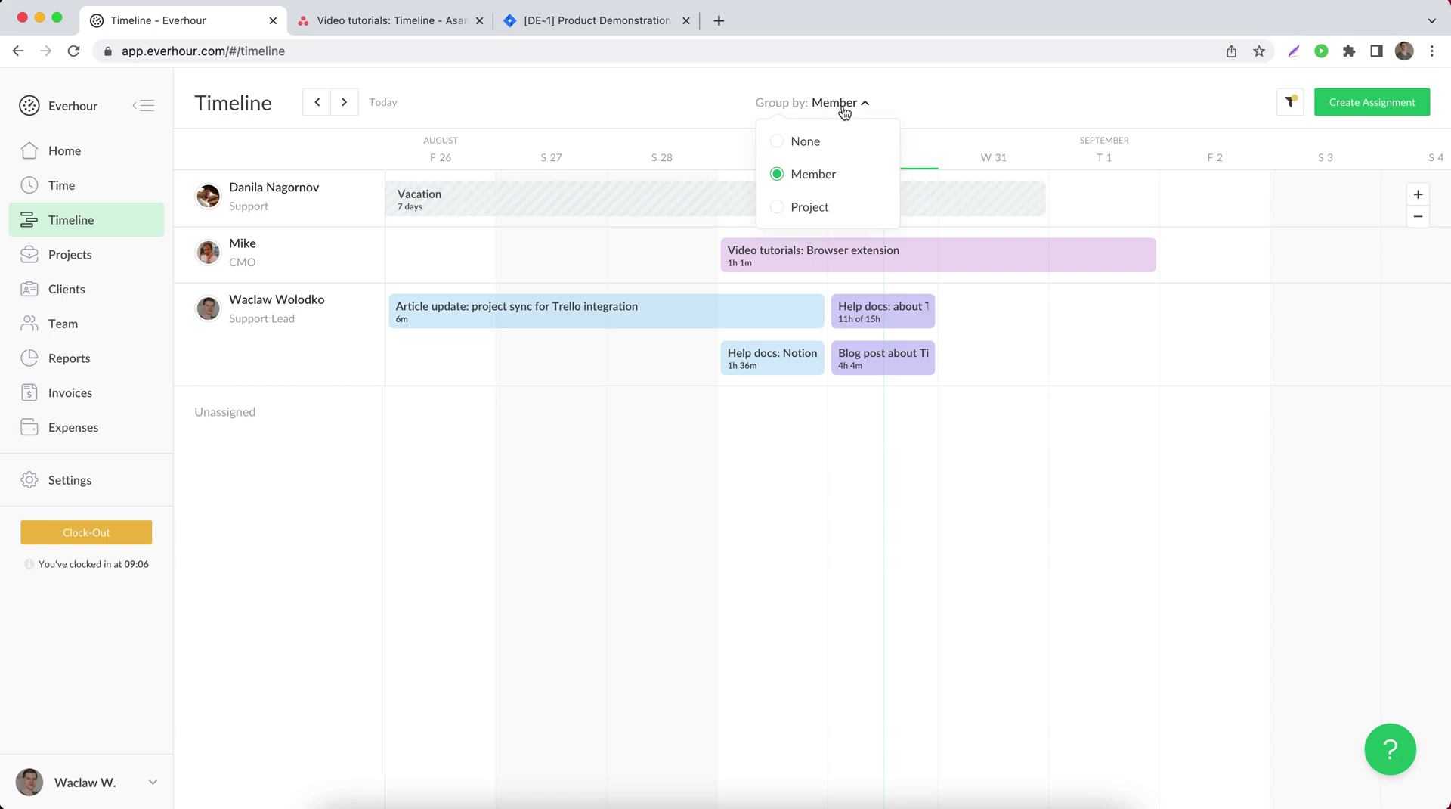
left_click(848, 203)
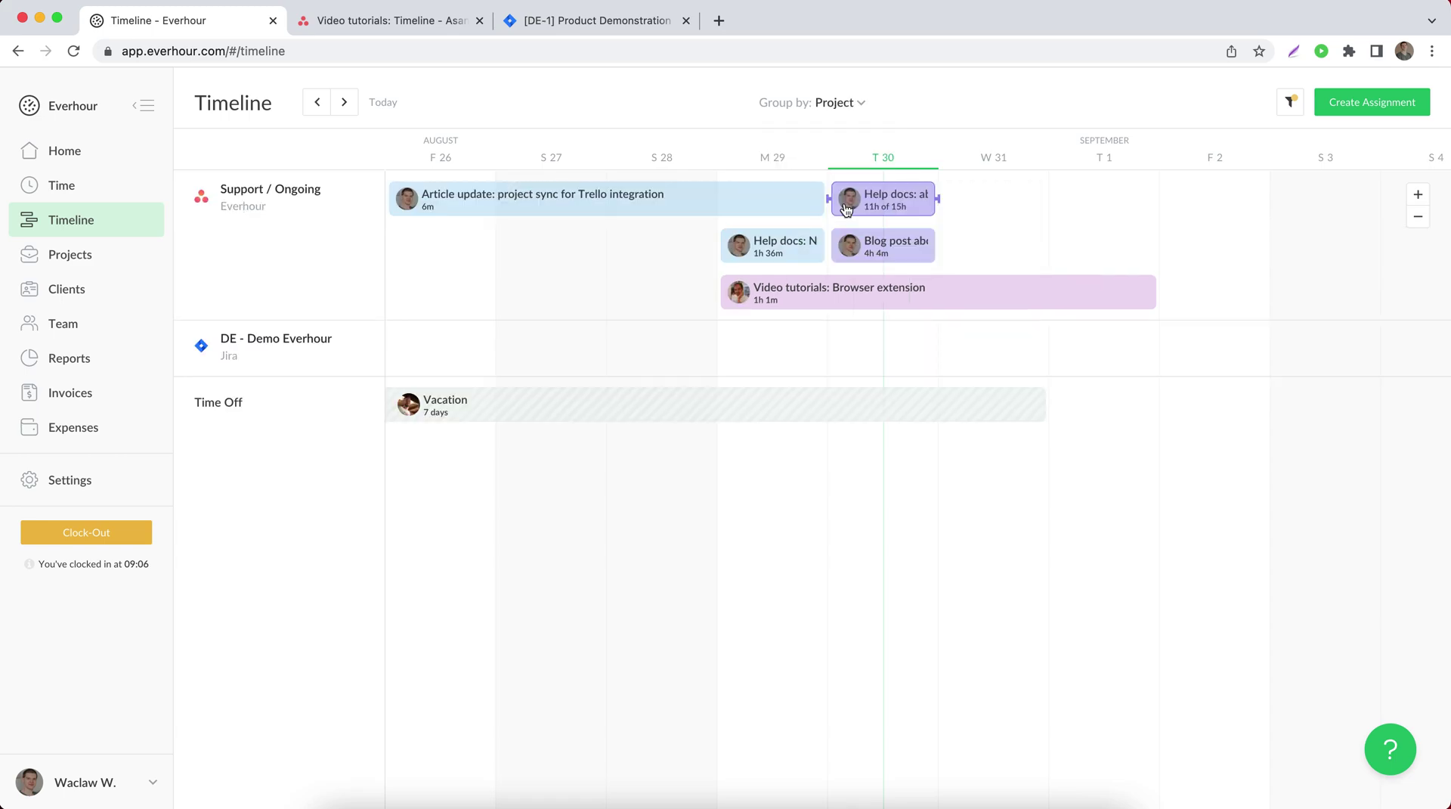
left_click(839, 106)
left_click(835, 145)
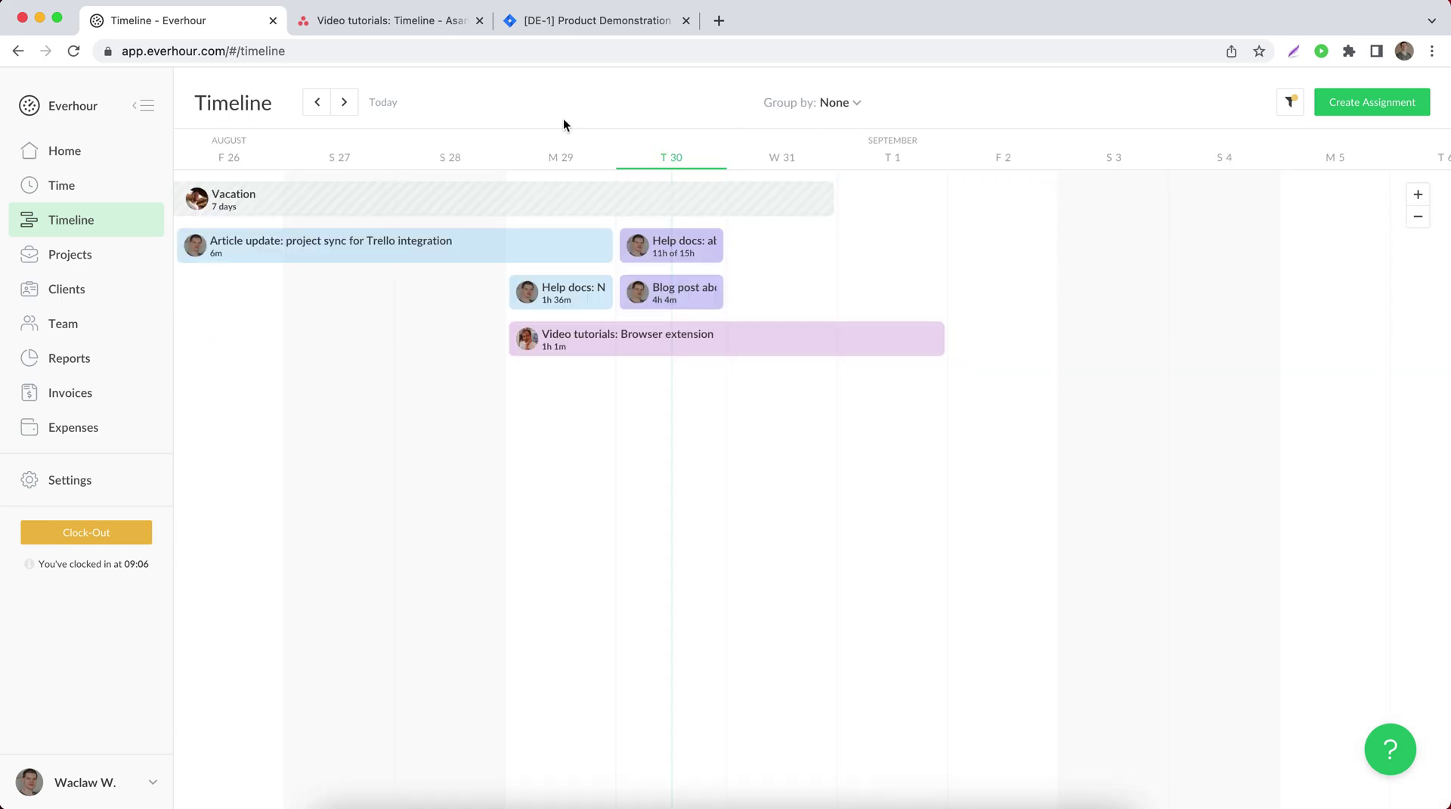
left_click(843, 106)
left_click(846, 177)
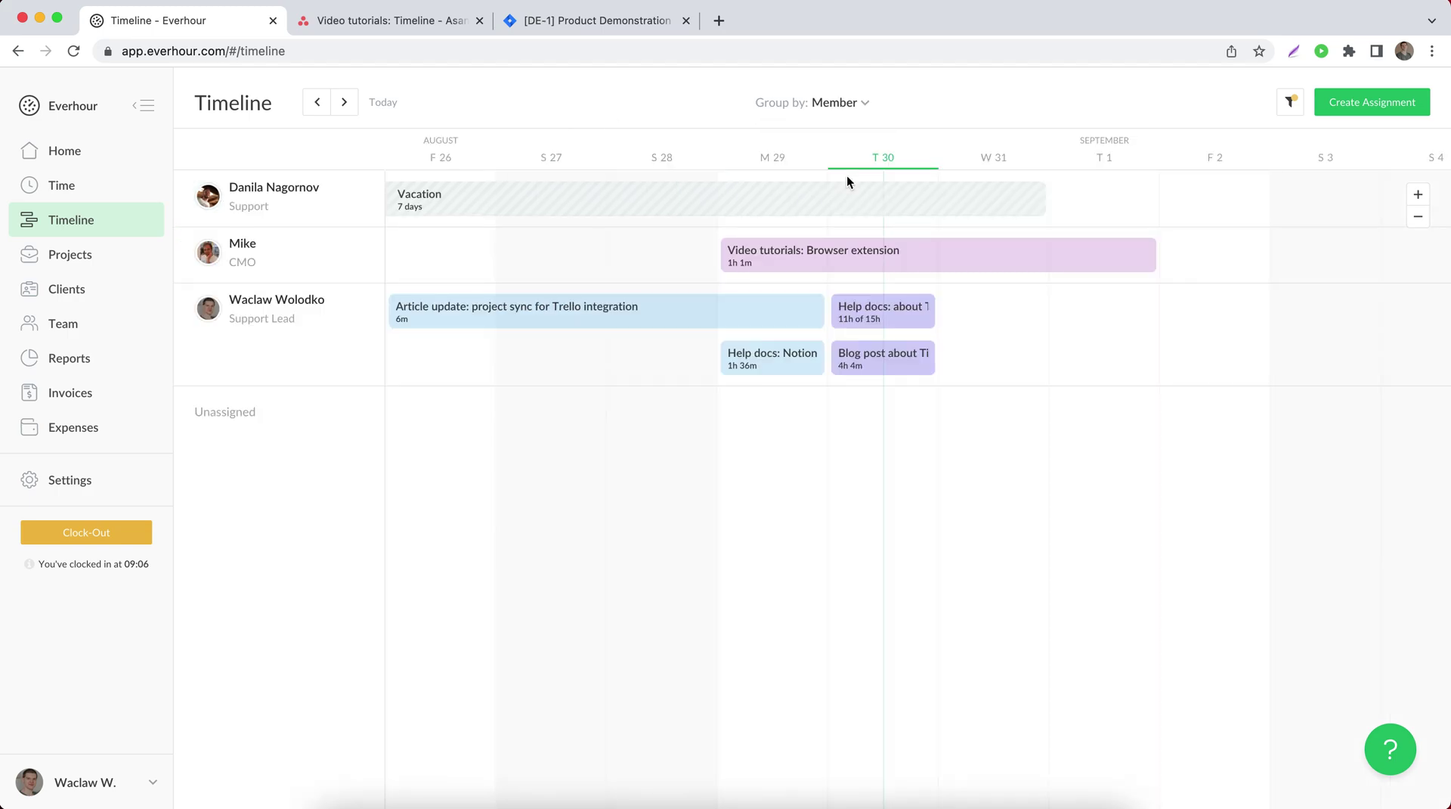
left_click(318, 110)
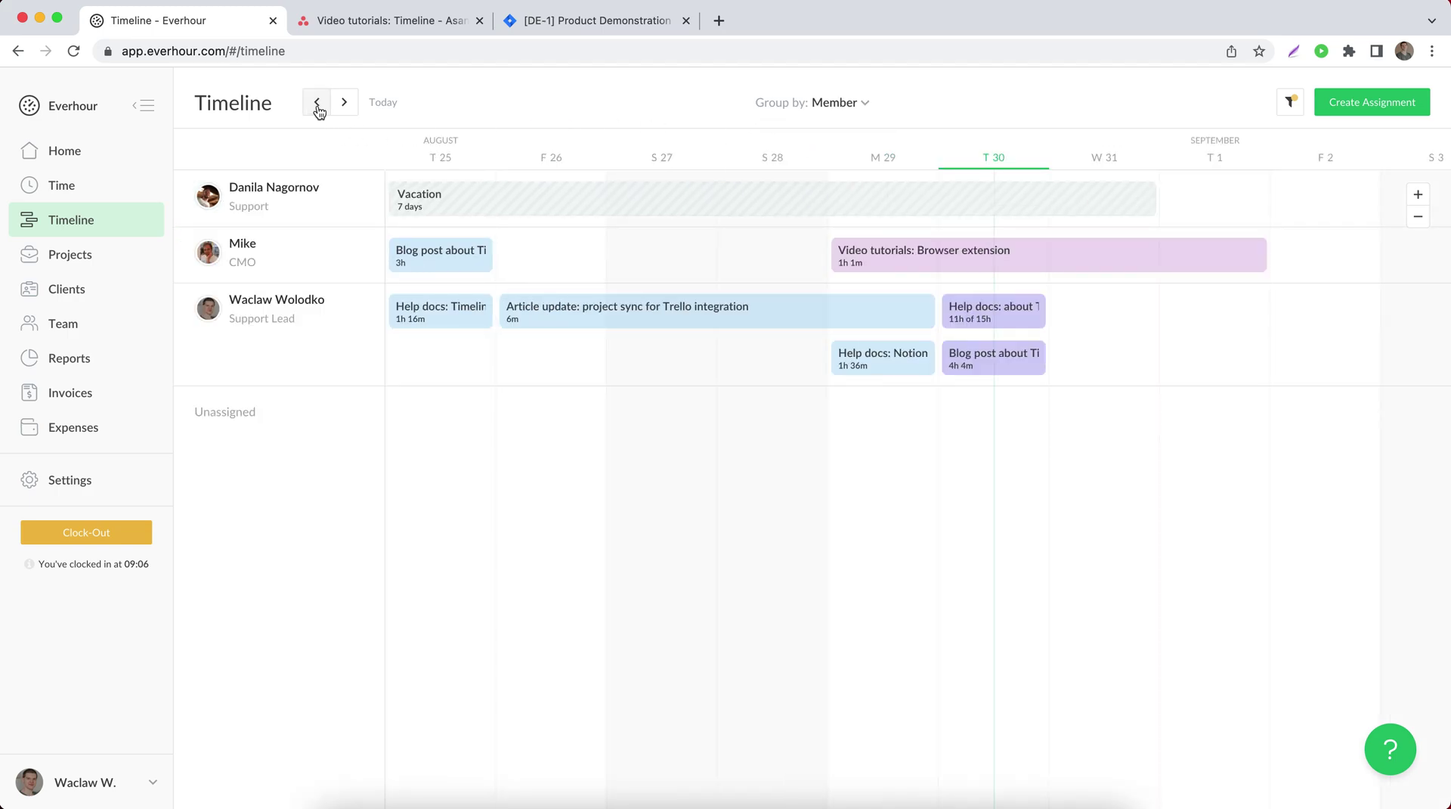
left_click(317, 110)
left_click(344, 106)
left_click(345, 106)
left_click(343, 106)
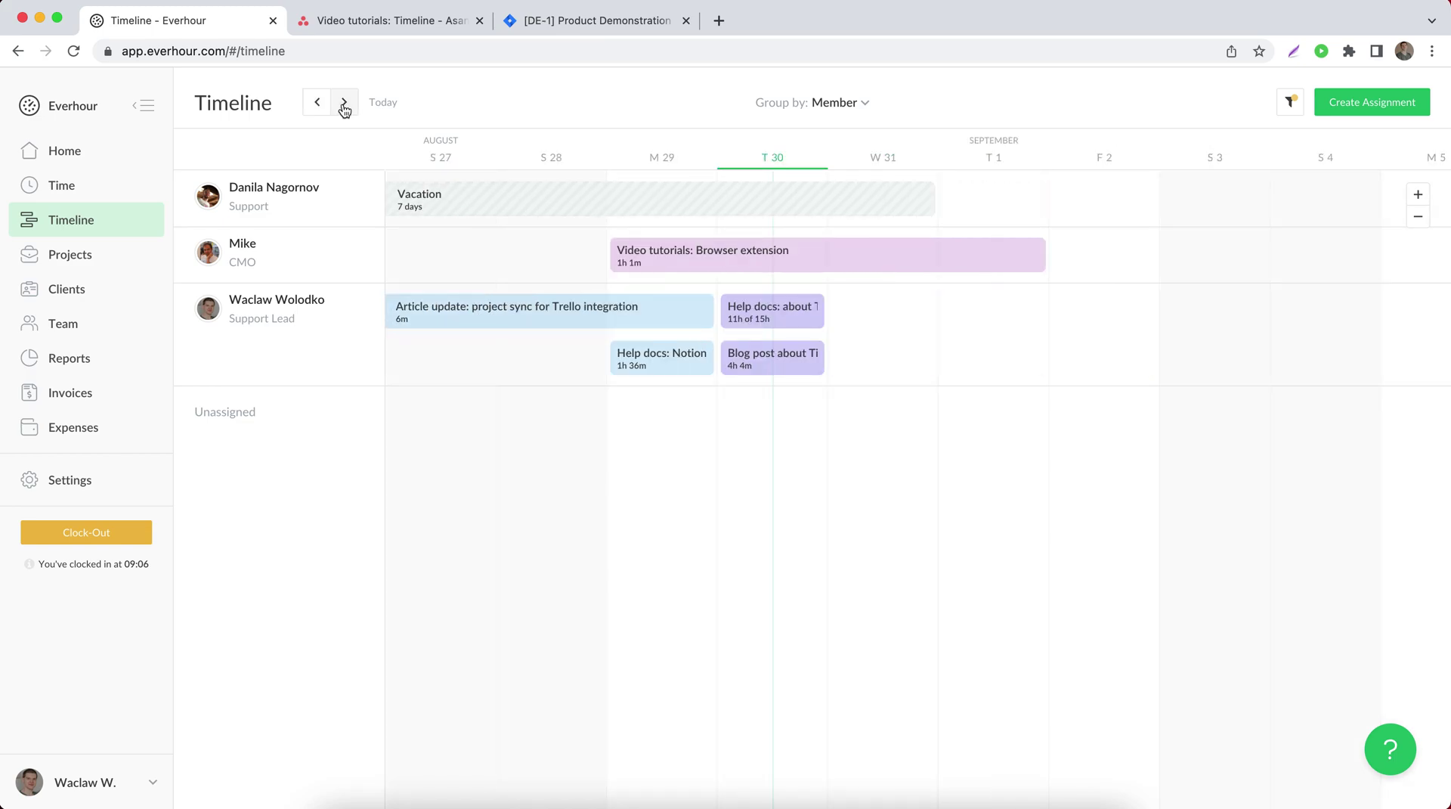
left_click(317, 110)
left_click(318, 110)
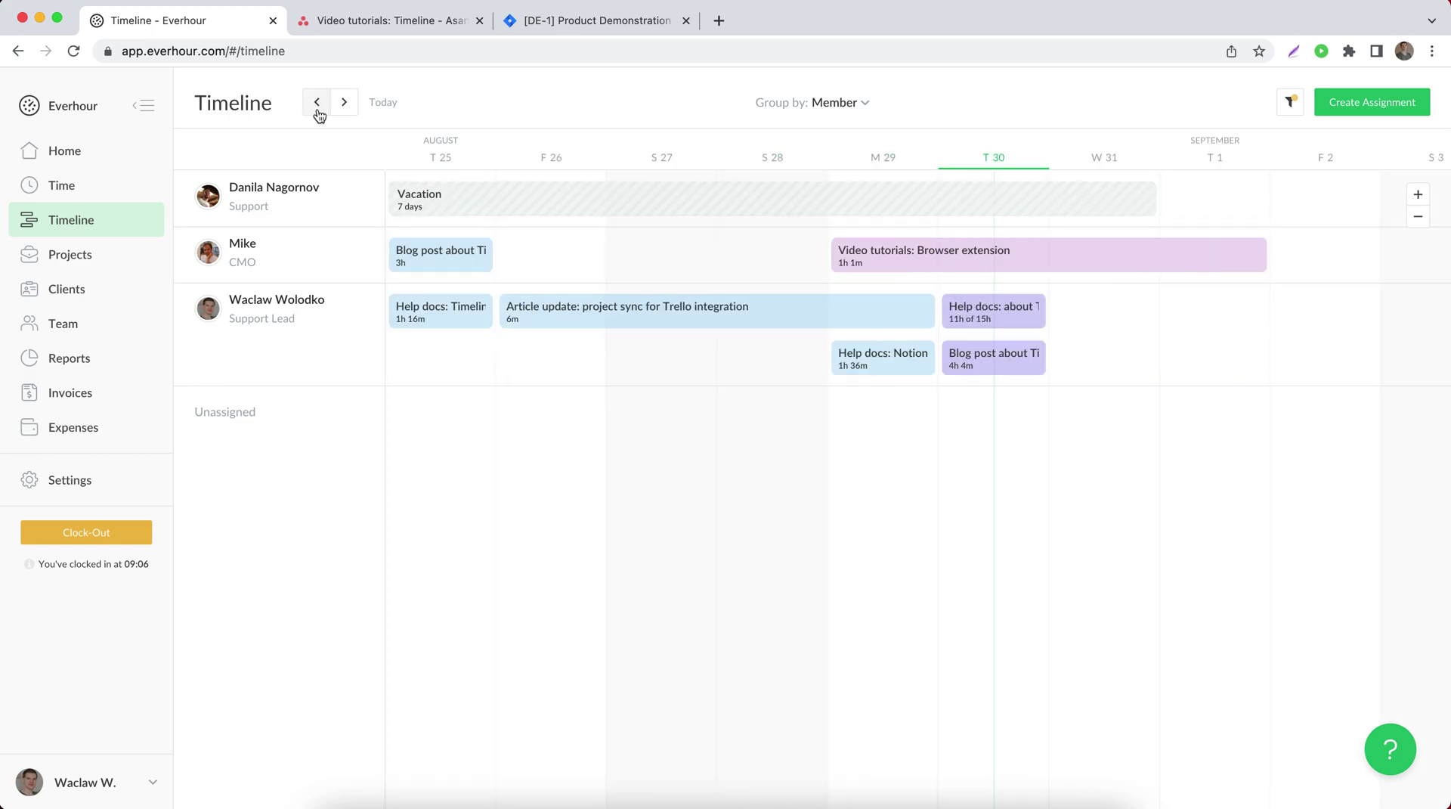
left_click(1419, 219)
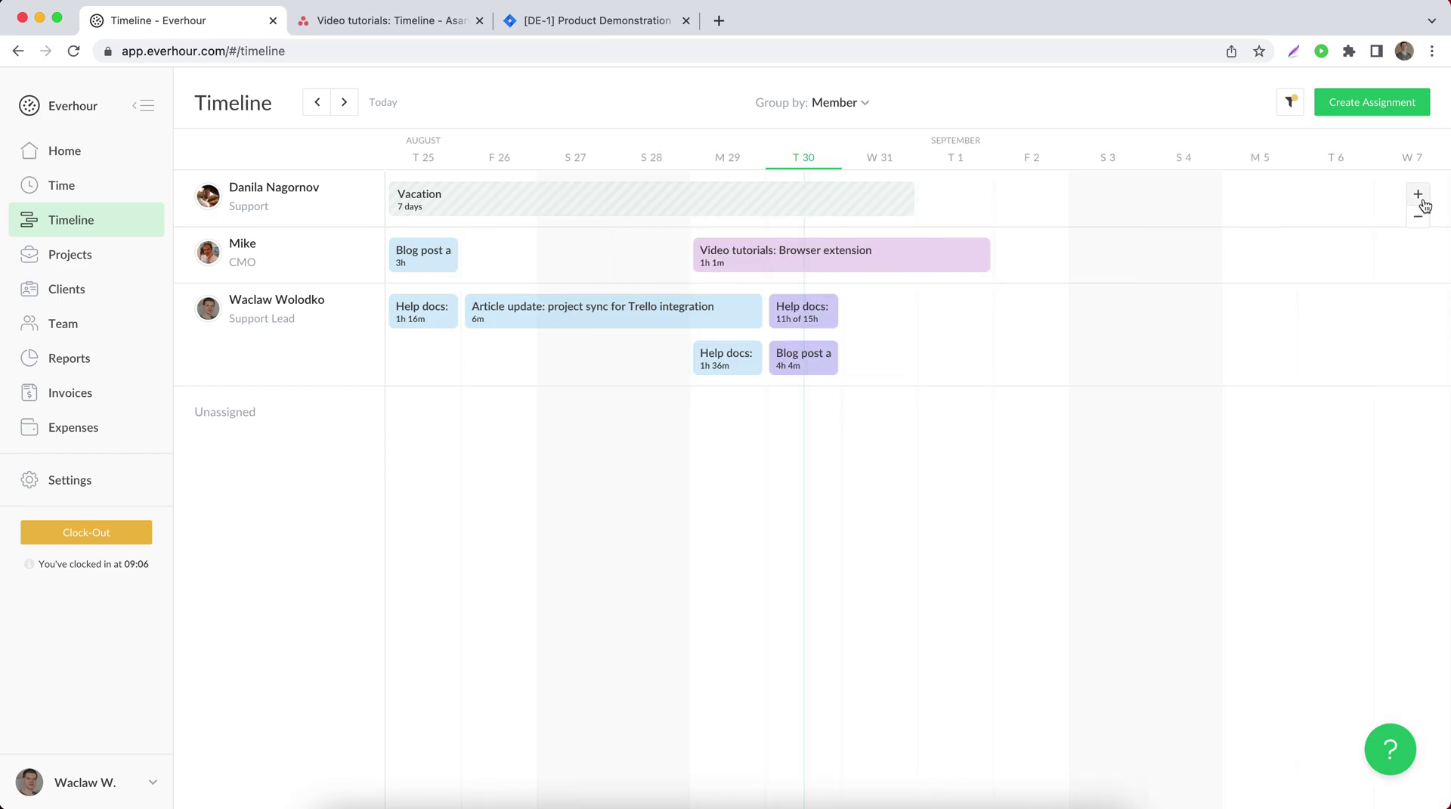
left_click(1419, 195)
left_click(1419, 218)
left_click(1418, 205)
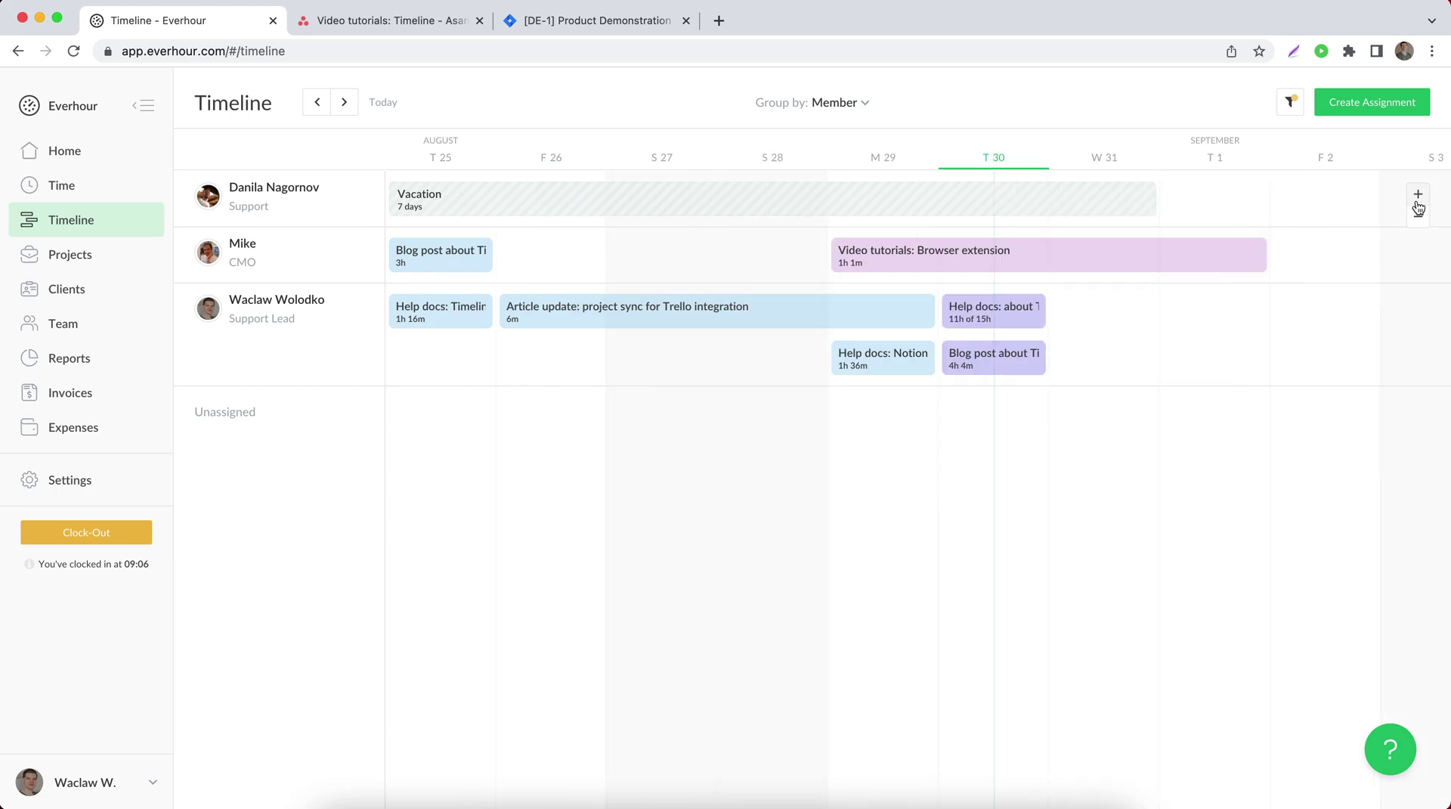
left_click(344, 104)
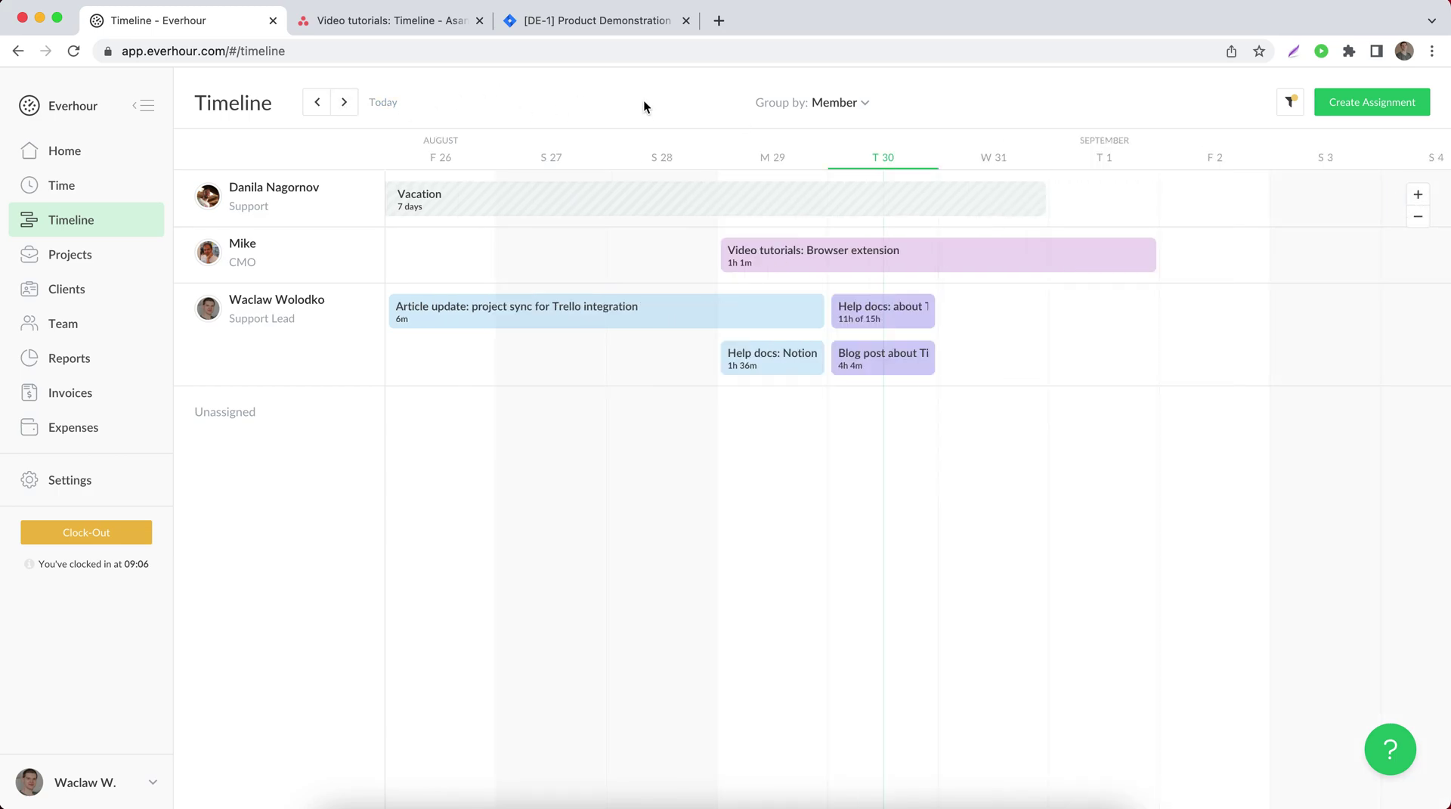
left_click(1290, 102)
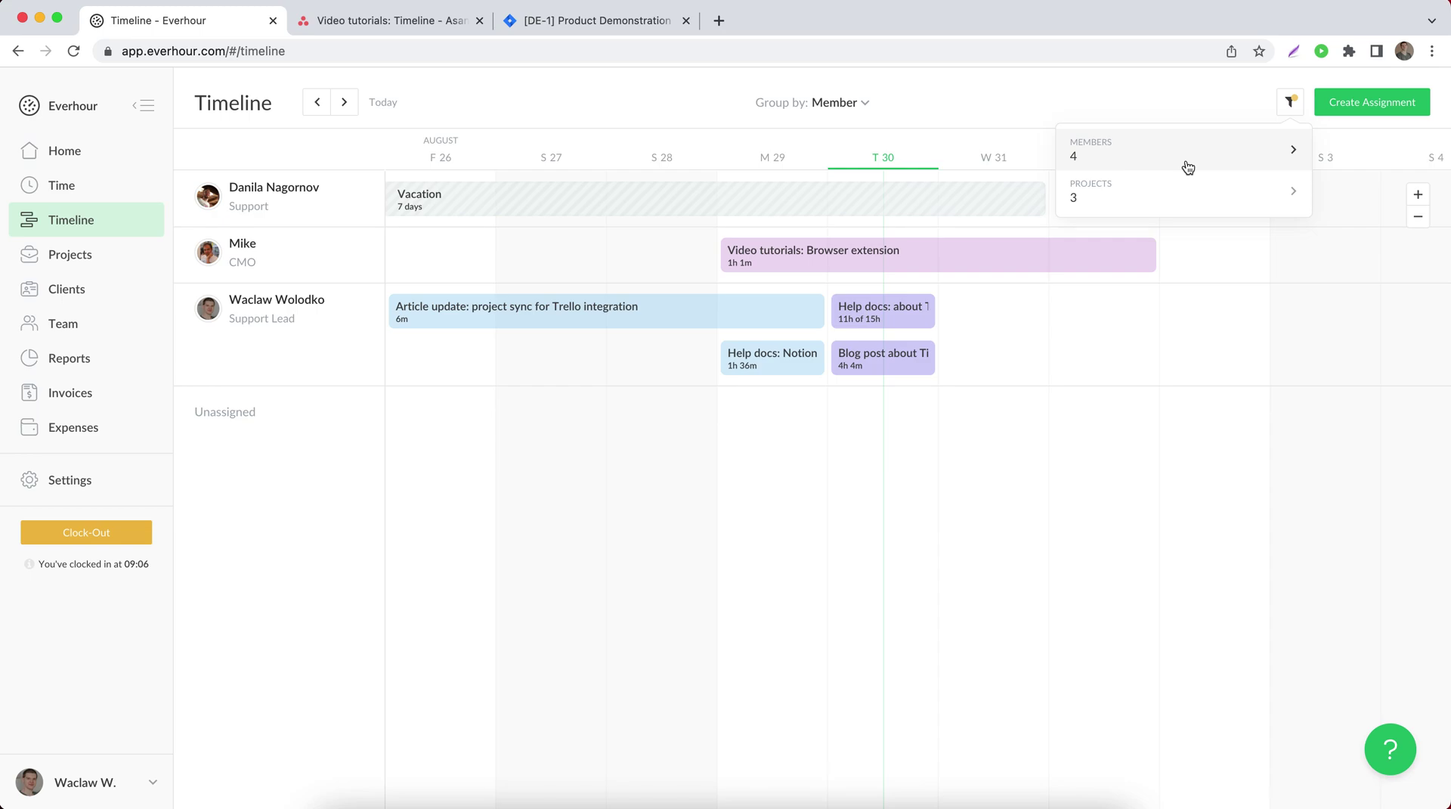
left_click(1183, 98)
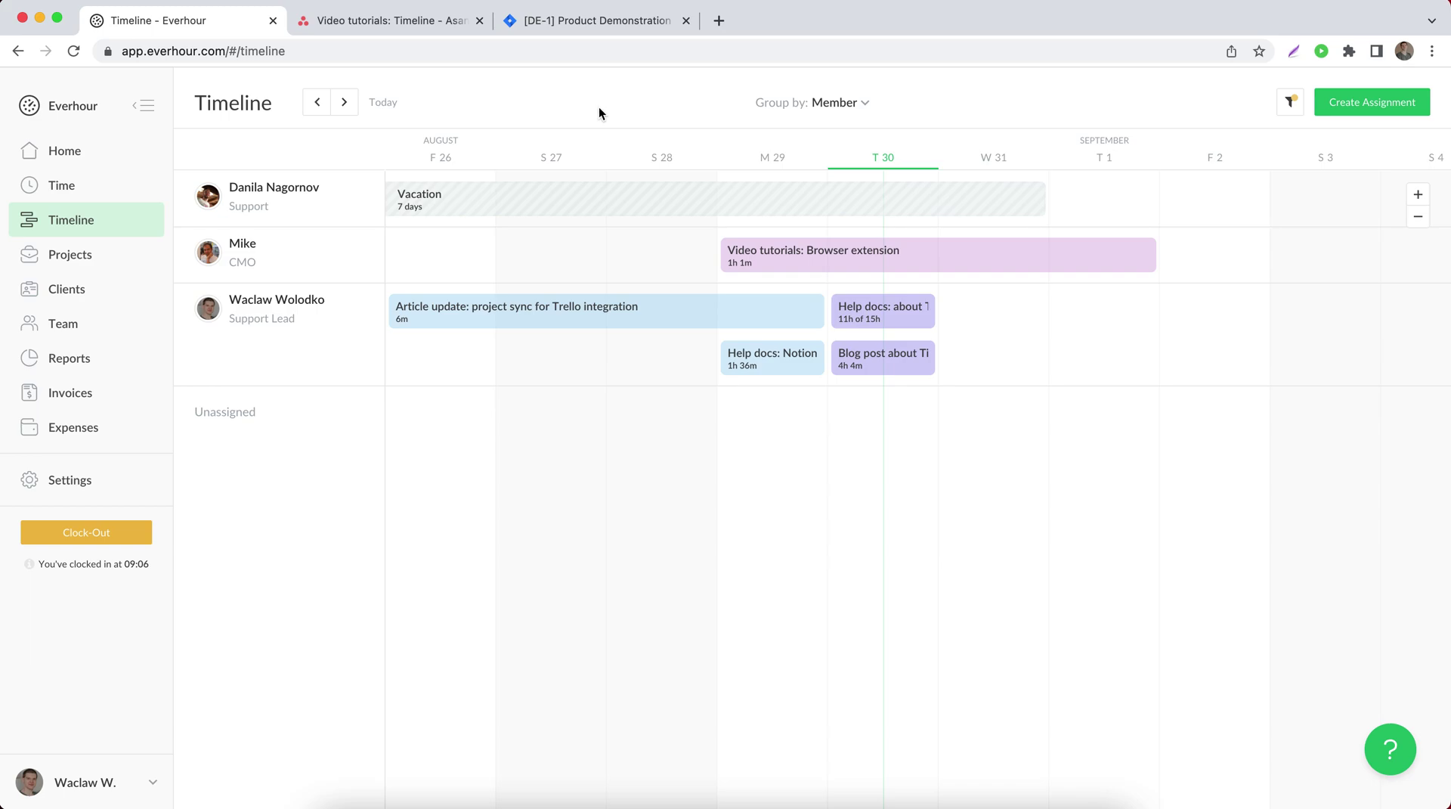
Start a new assignment and browse its task list, trying project-specific search, without choosing a task.
left_click(1372, 109)
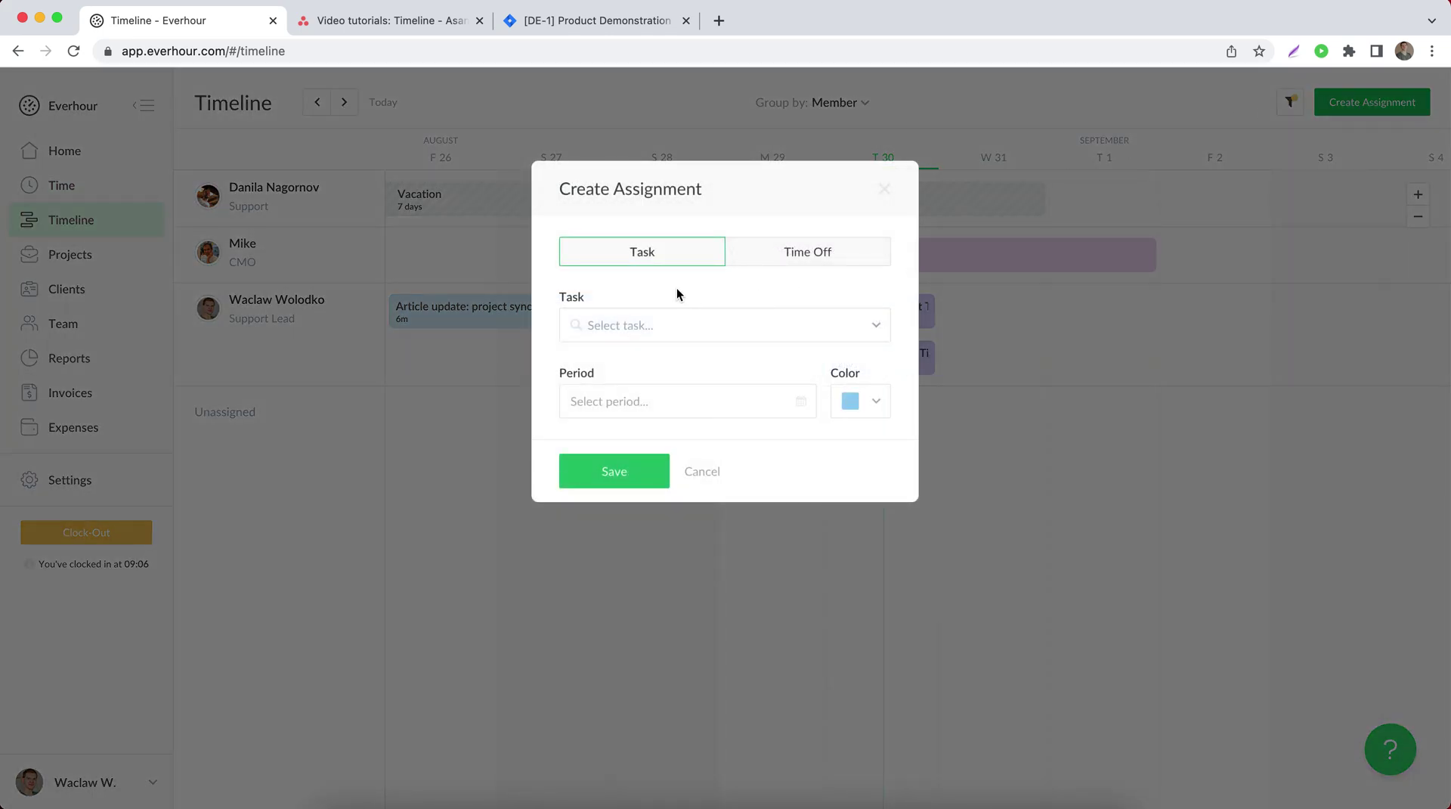
left_click(655, 325)
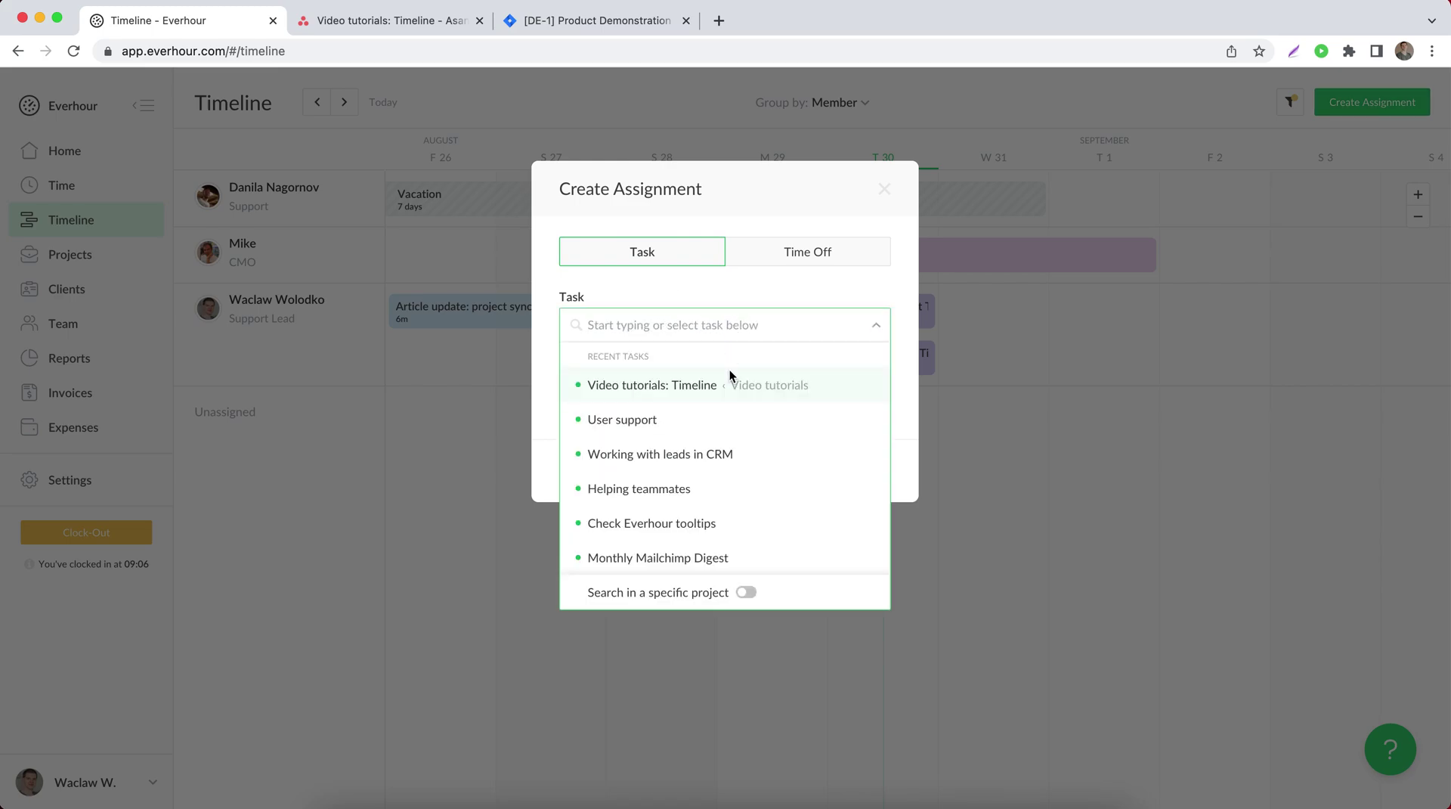
scroll(739, 472, "down", 2)
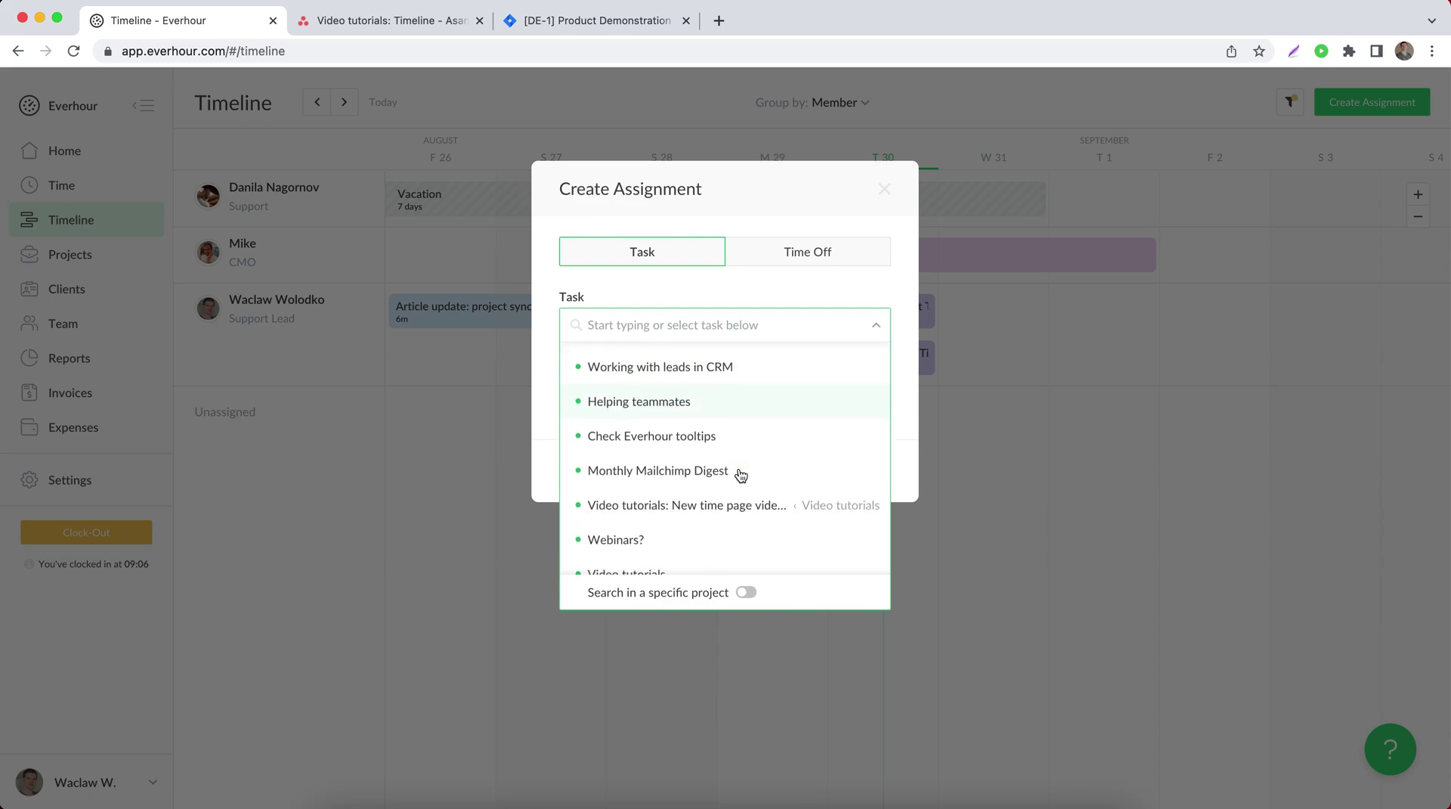
scroll(739, 473, "up", 2)
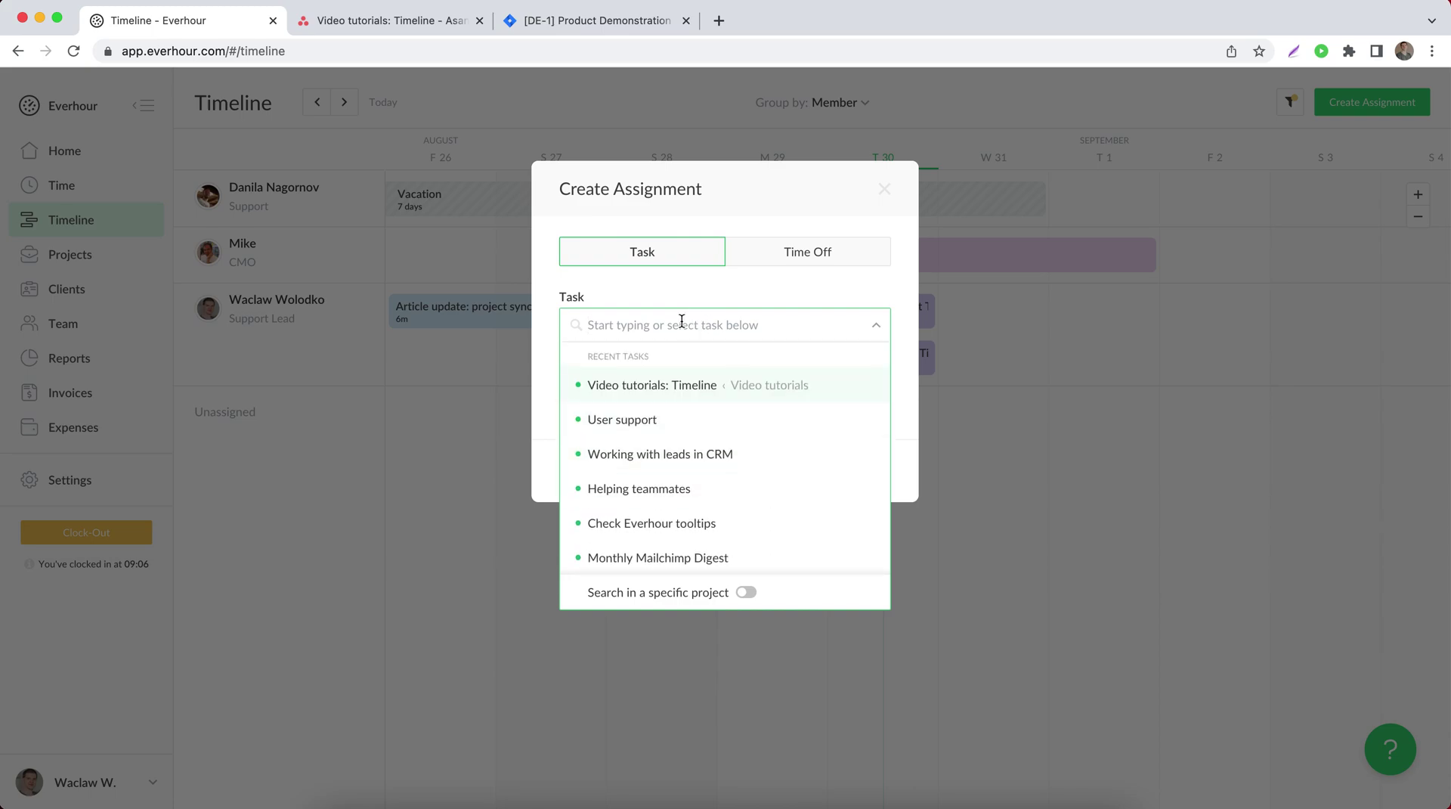
left_click(747, 593)
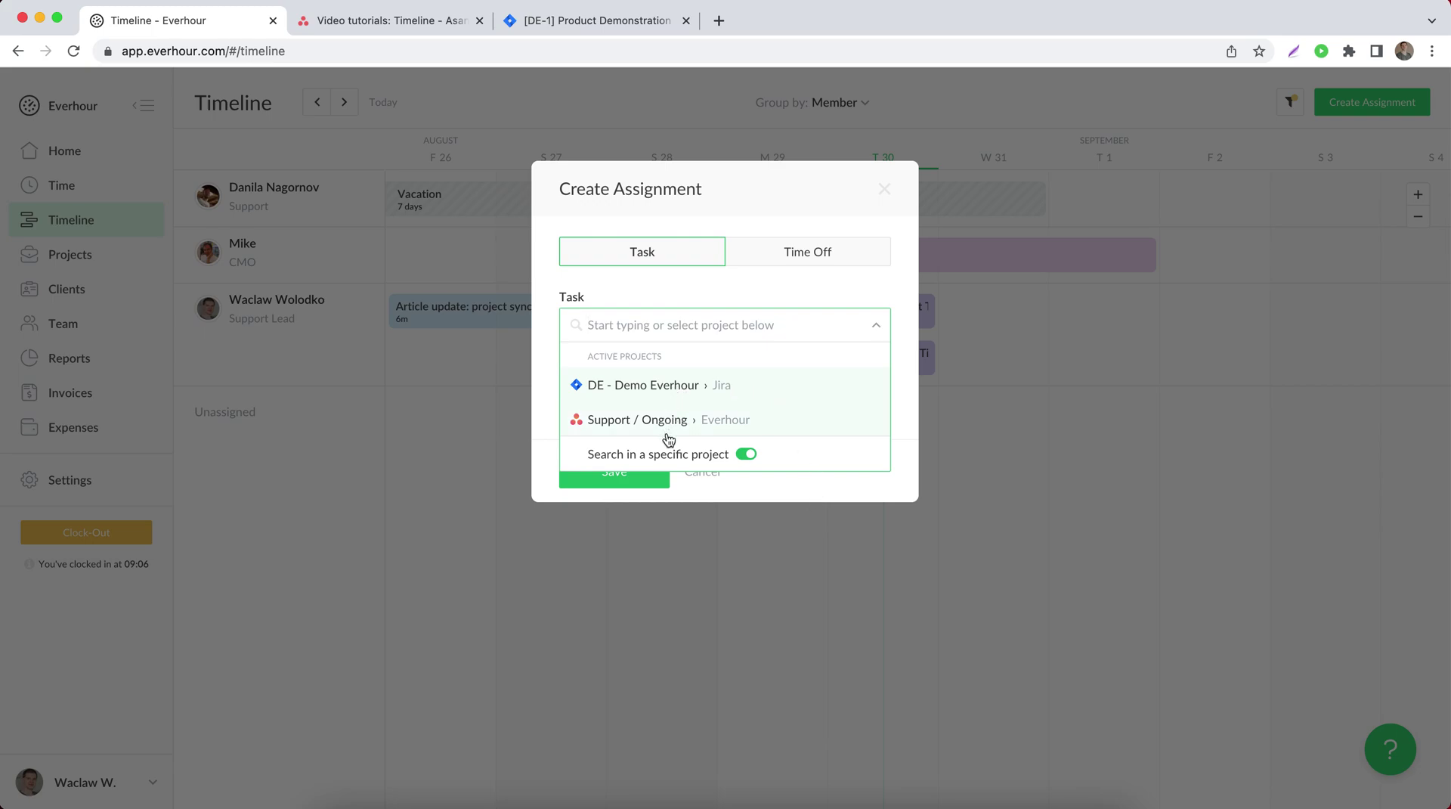
left_click(746, 455)
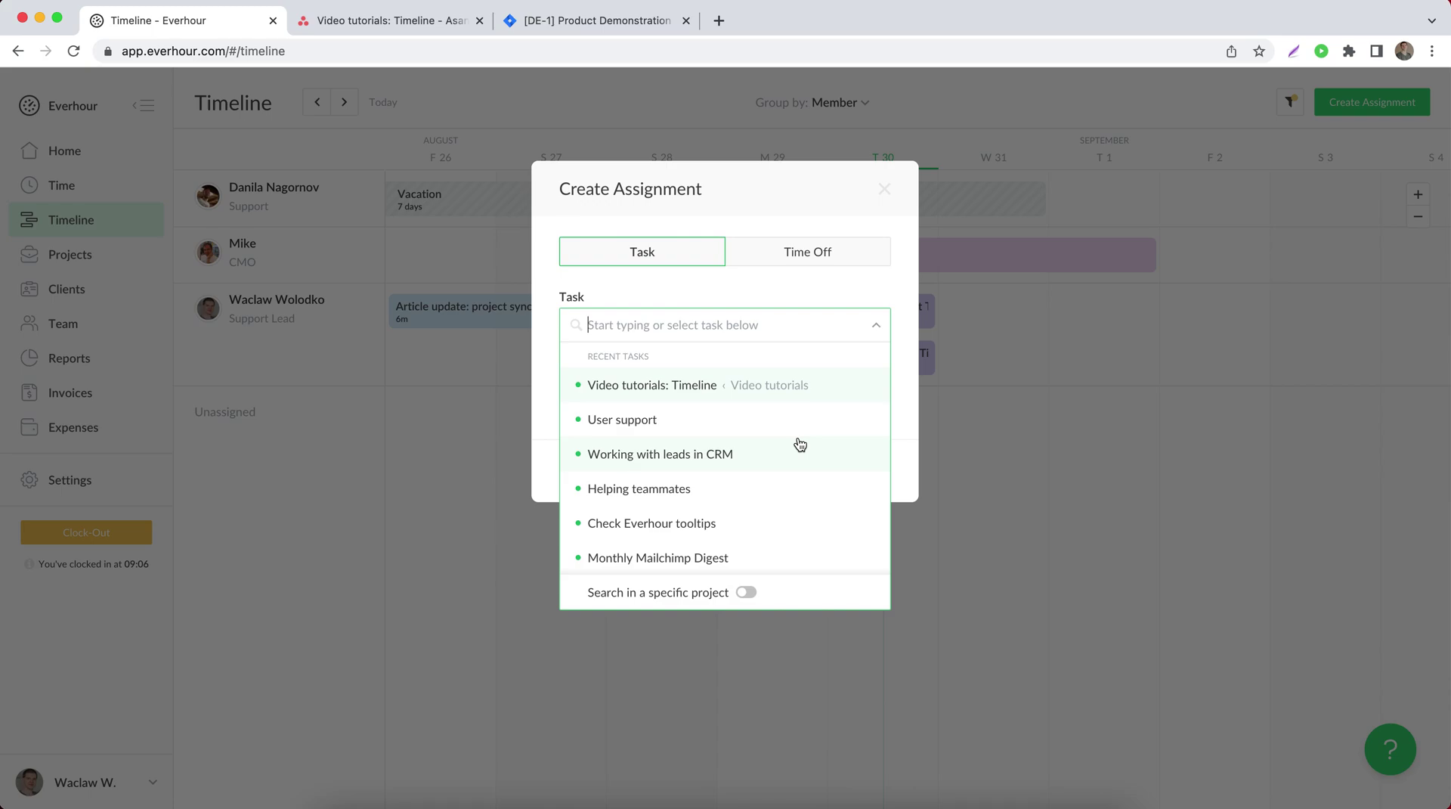
left_click(549, 391)
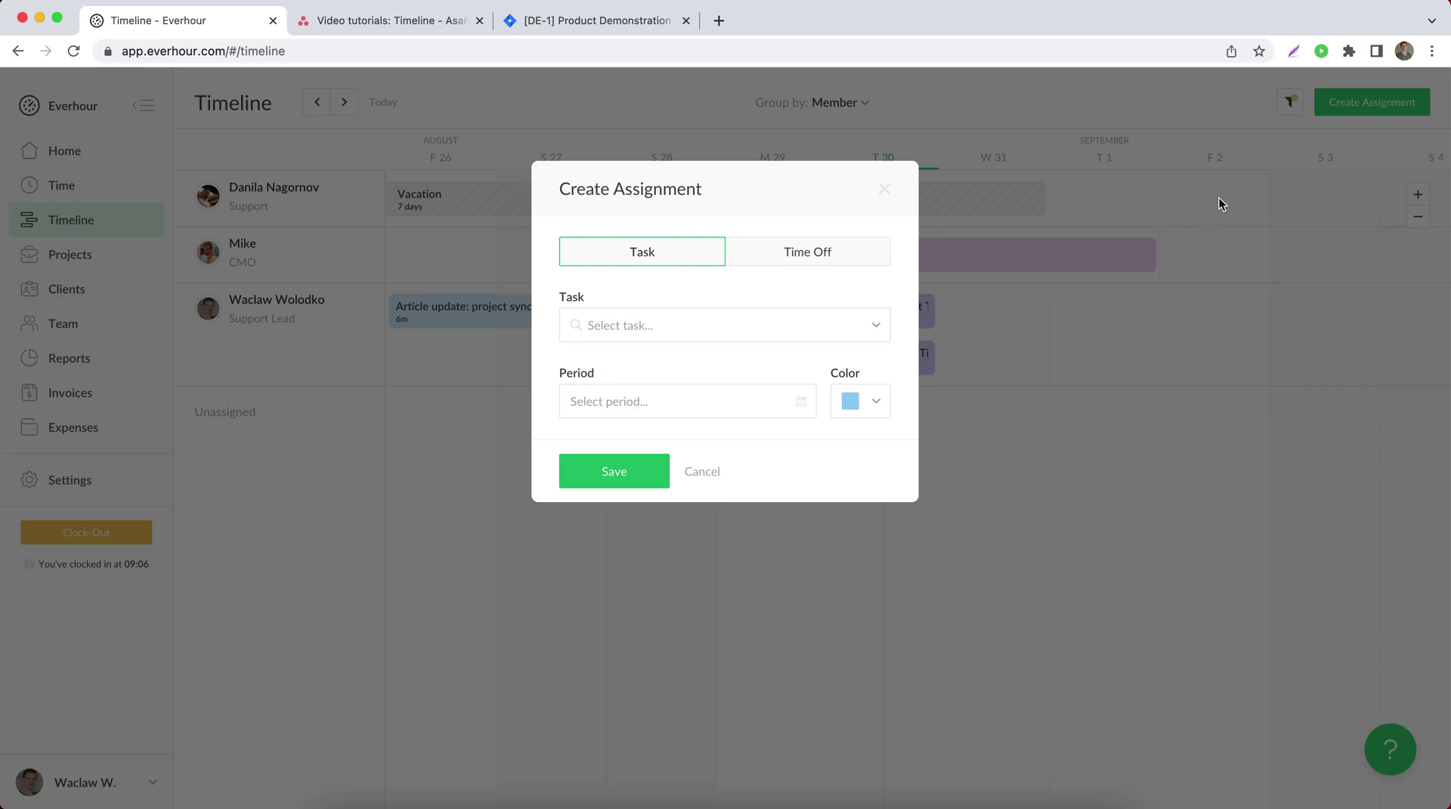
left_click(738, 341)
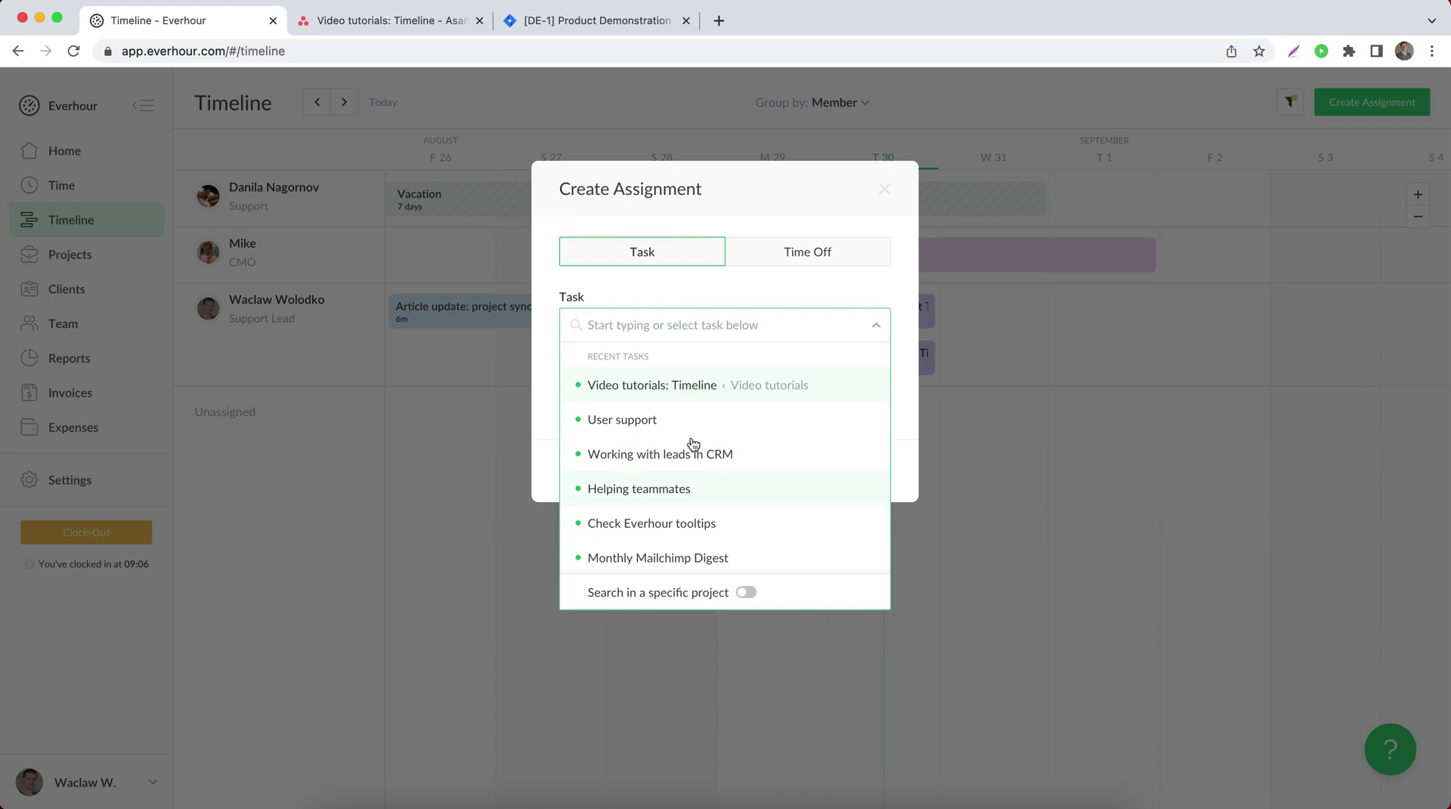
Choose the Video tutorials: Timeline task and colour the assignment yellow.
left_click(543, 363)
left_click(638, 331)
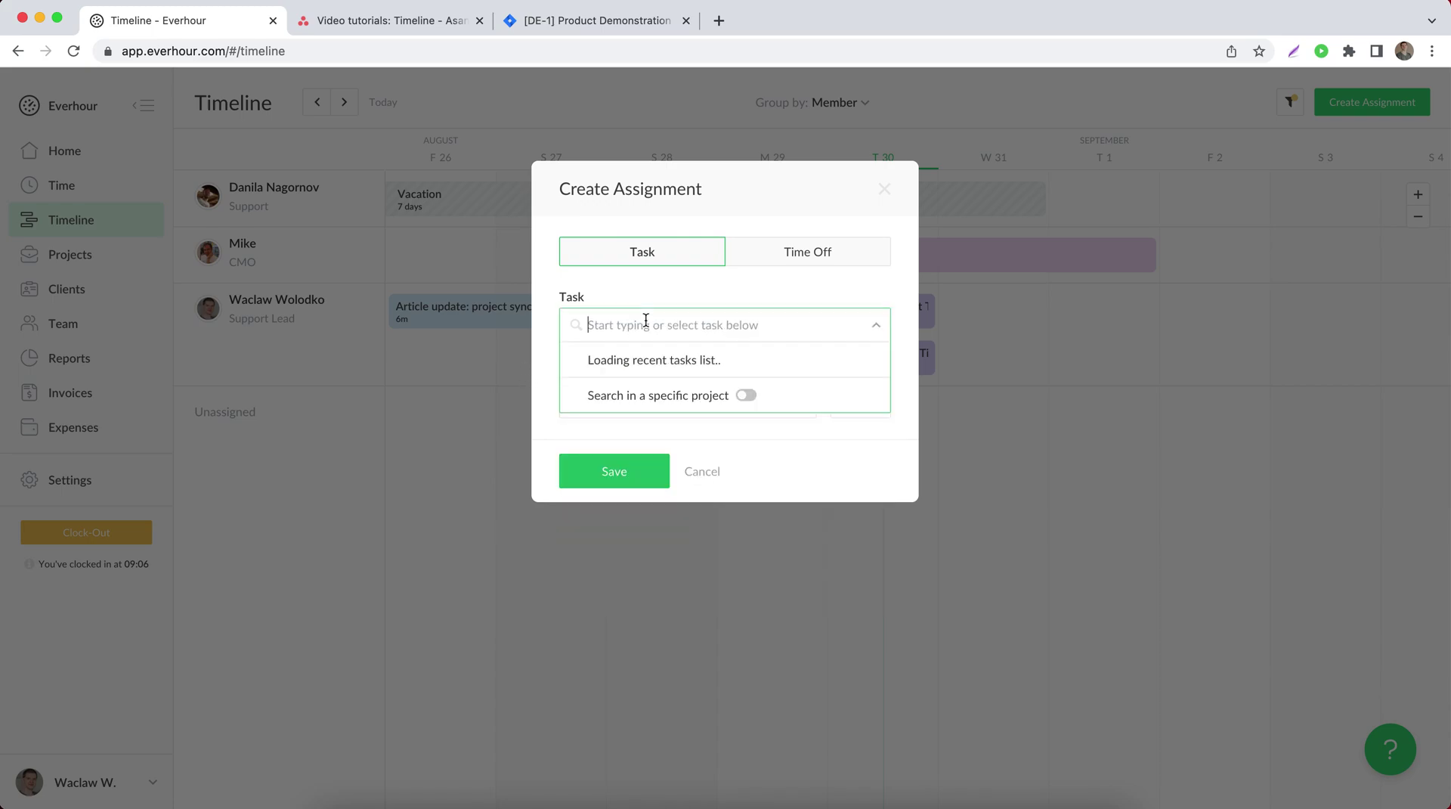
left_click(670, 390)
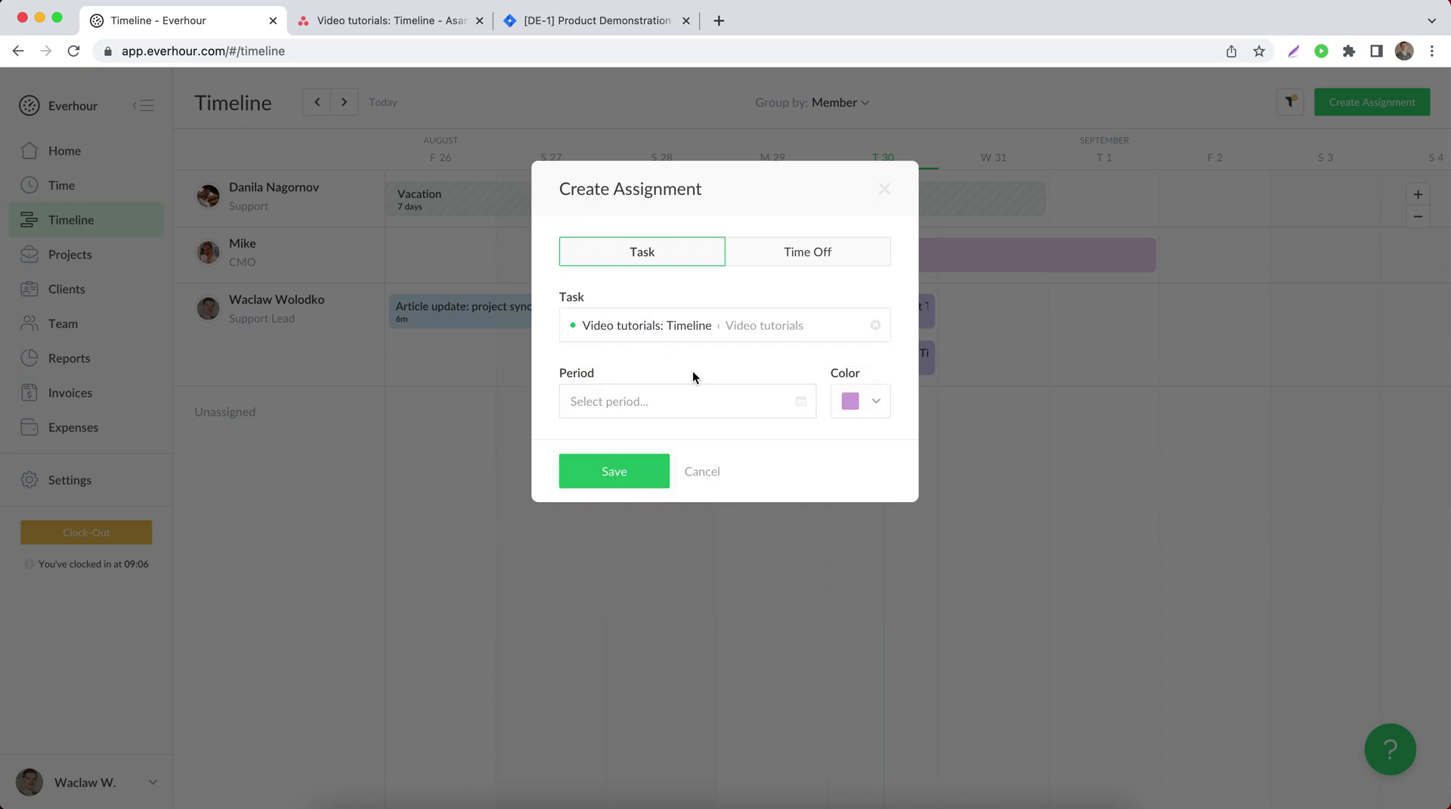
left_click(875, 400)
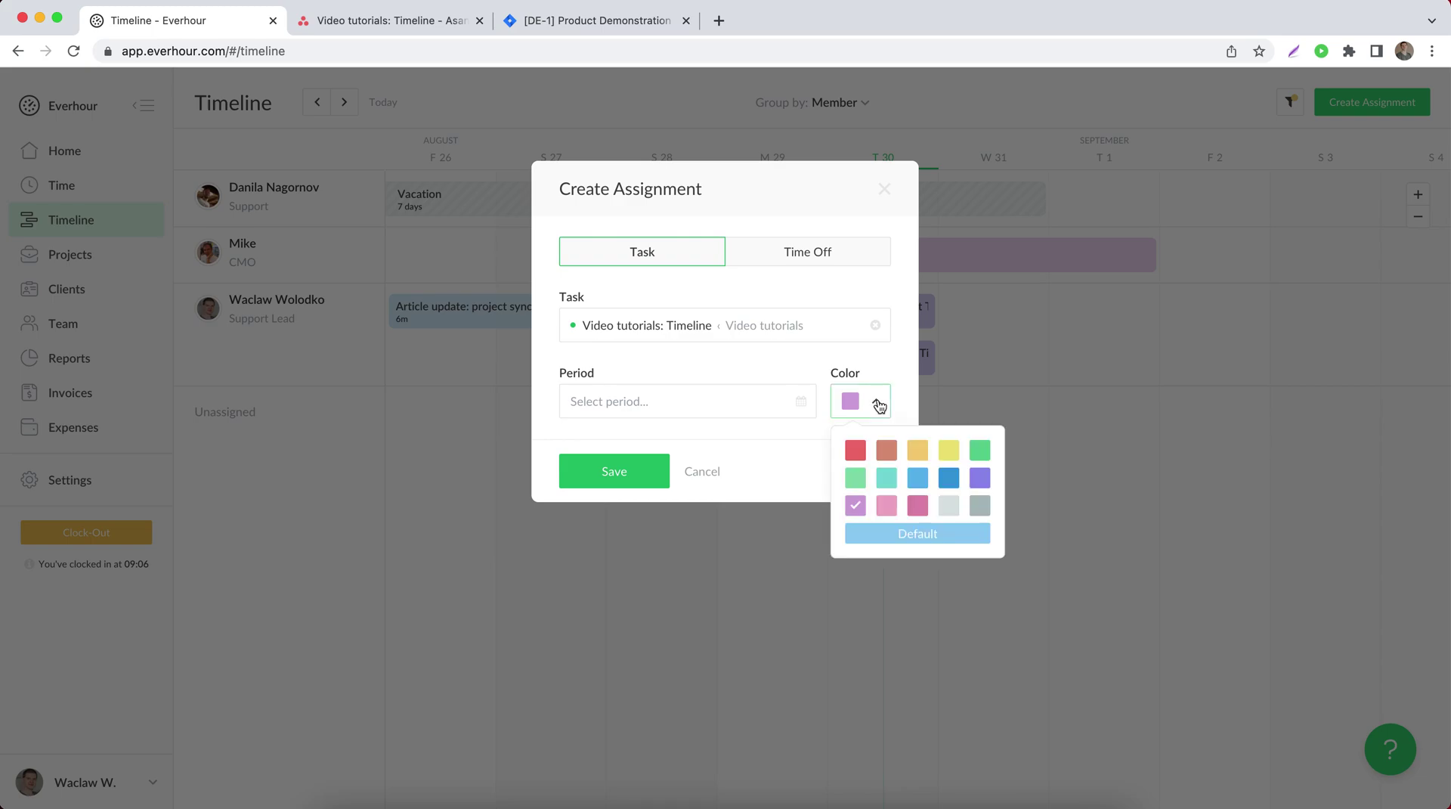
left_click(946, 454)
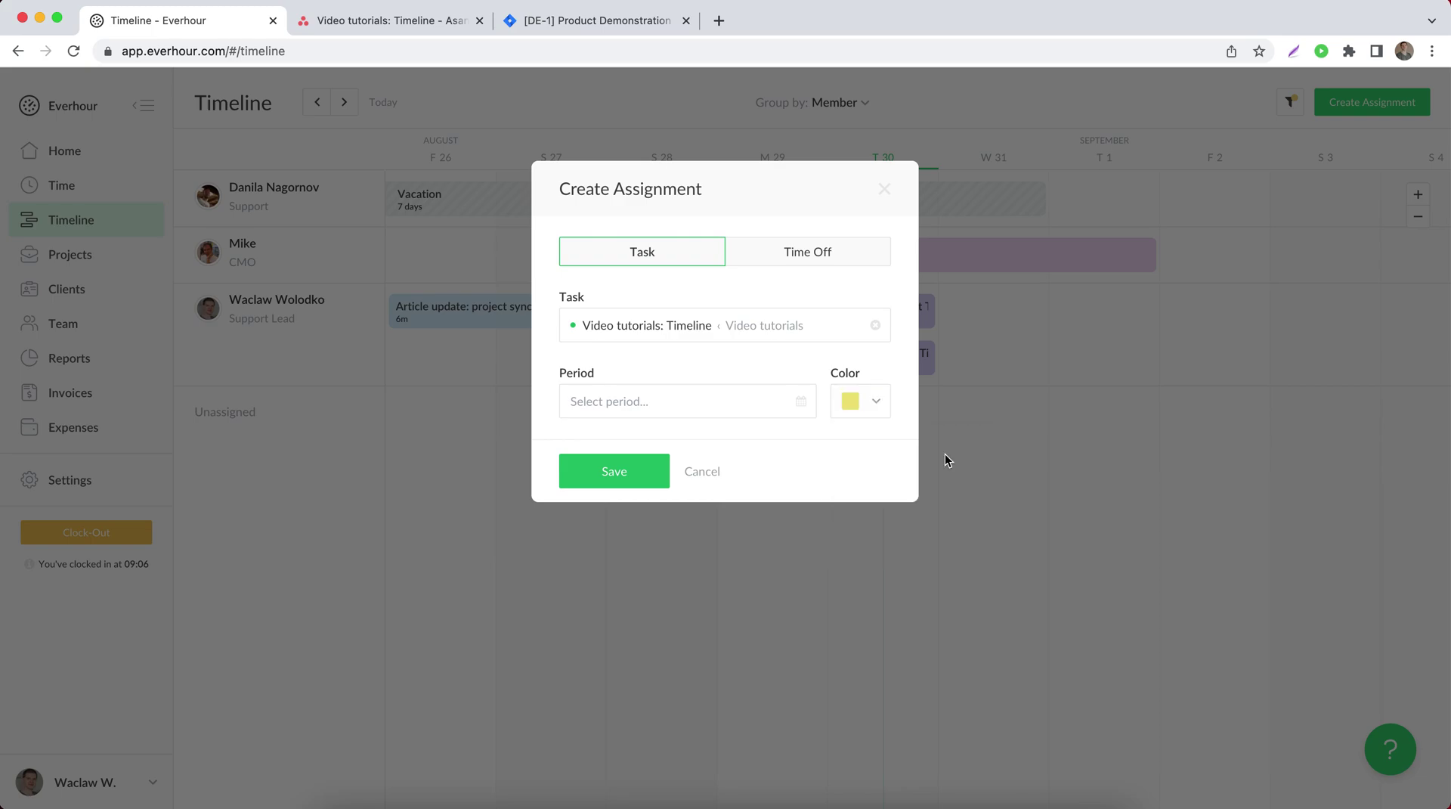
Set the assignment period to Aug 31 only and save it.
left_click(666, 406)
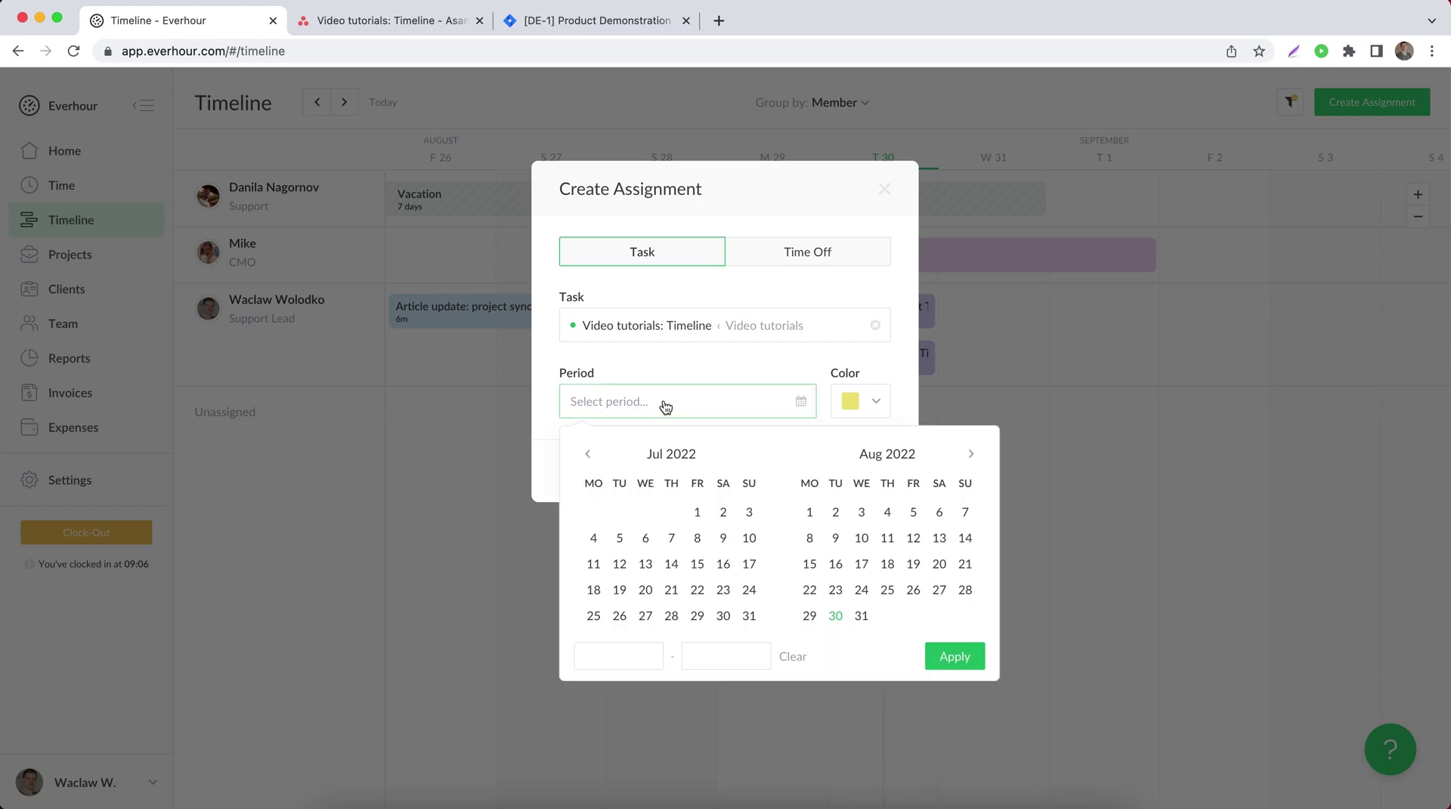
left_click(861, 617)
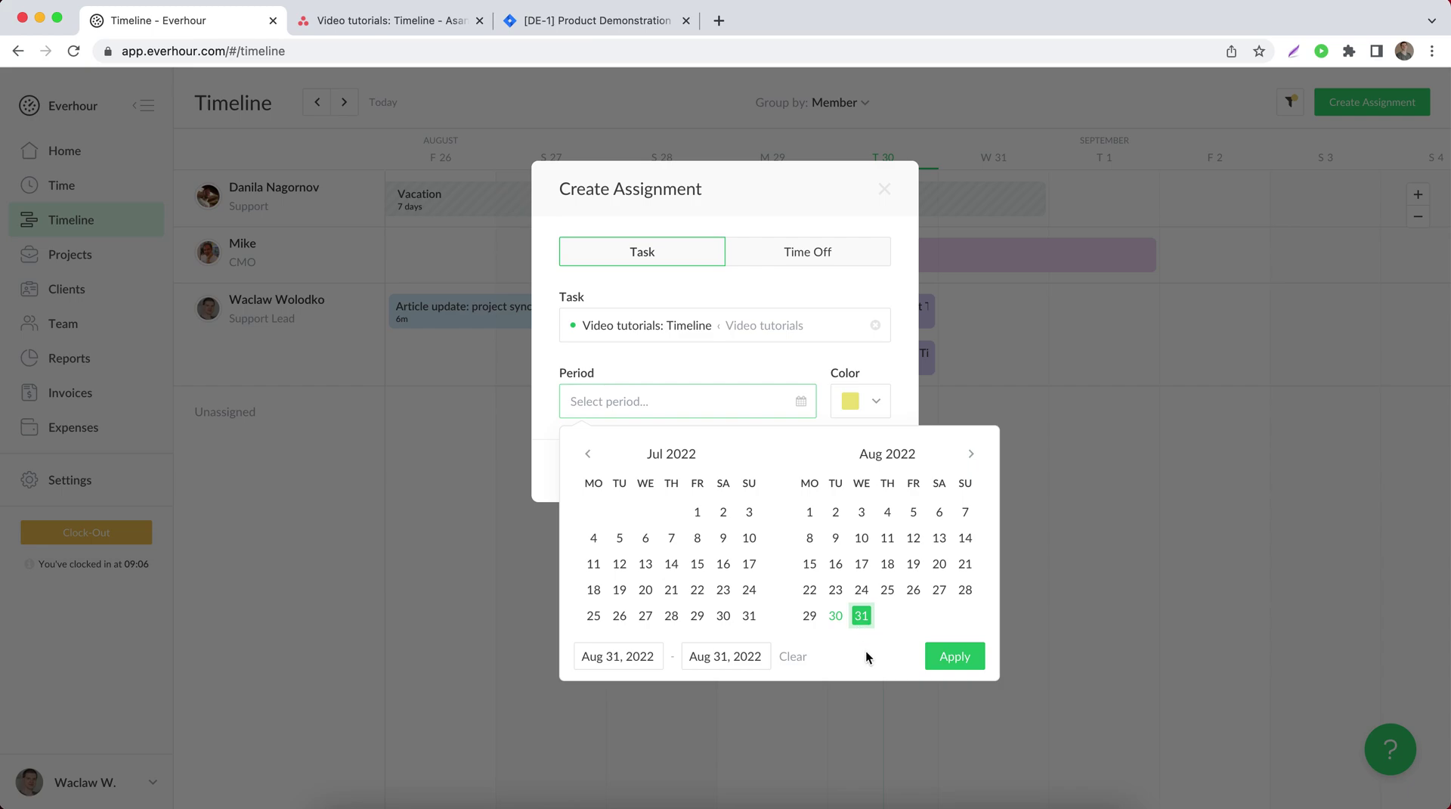
left_click(954, 658)
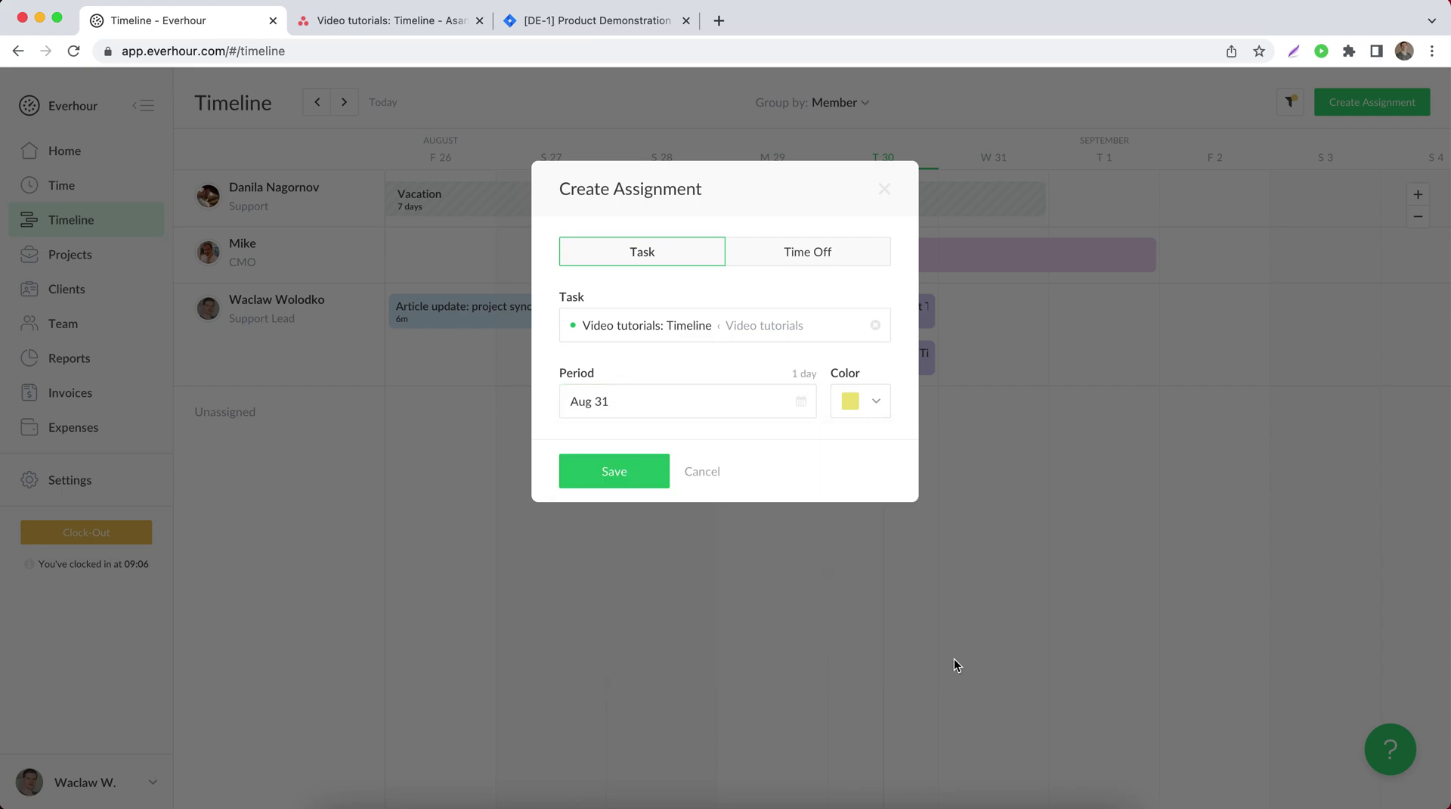
left_click(628, 476)
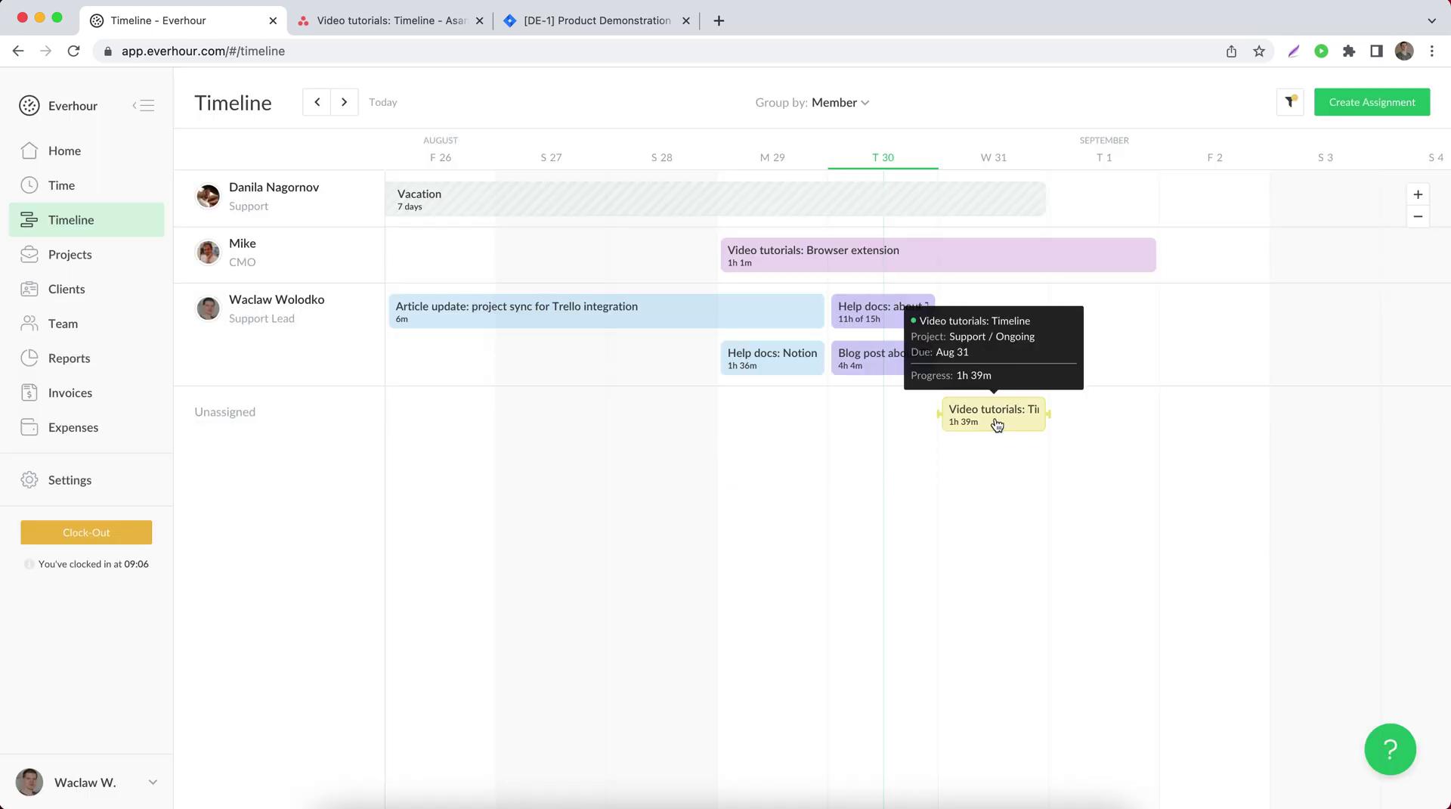
Open the yellow Video tutorials: Timeline assignment's details from the Unassigned row.
mouse_move(1004, 425)
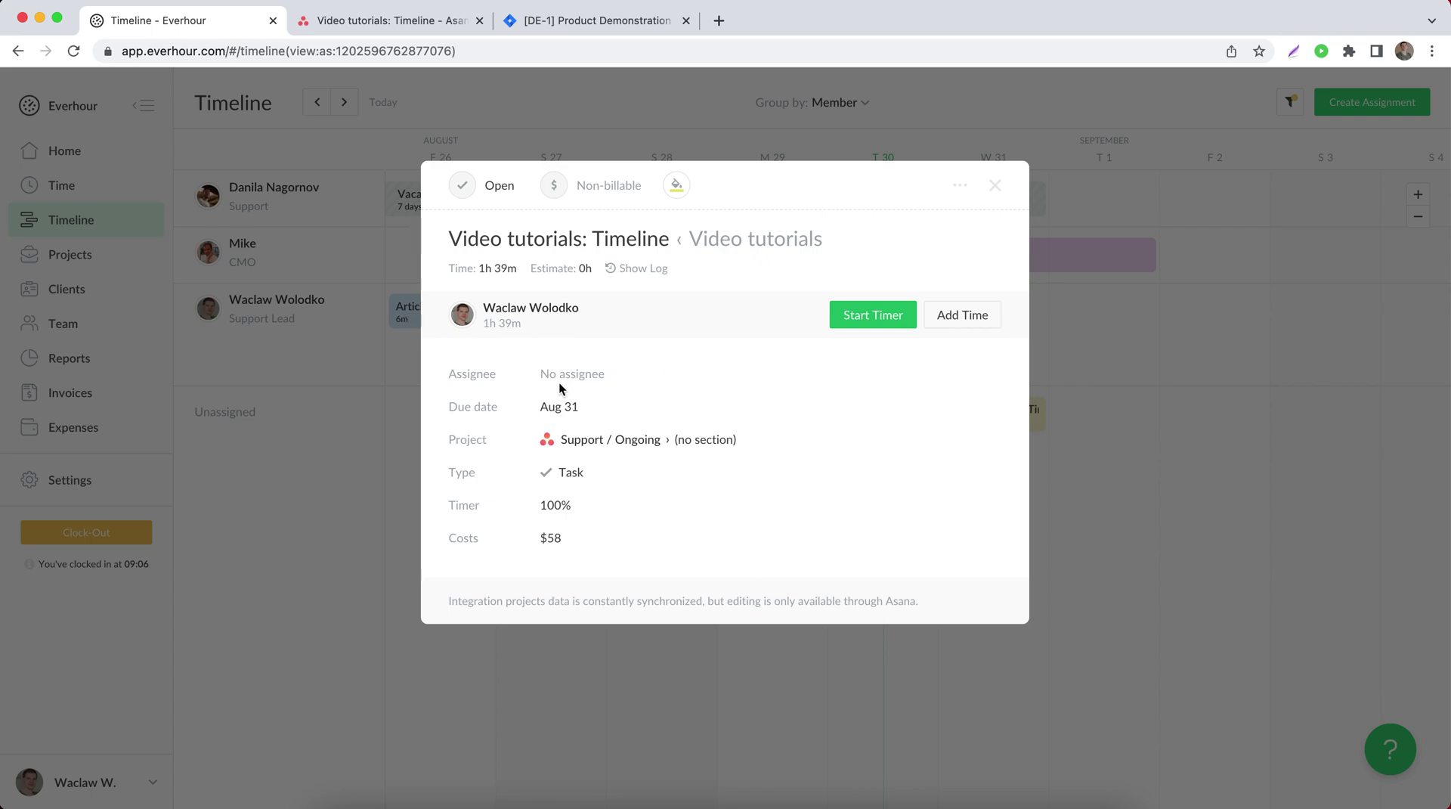
left_click(558, 378)
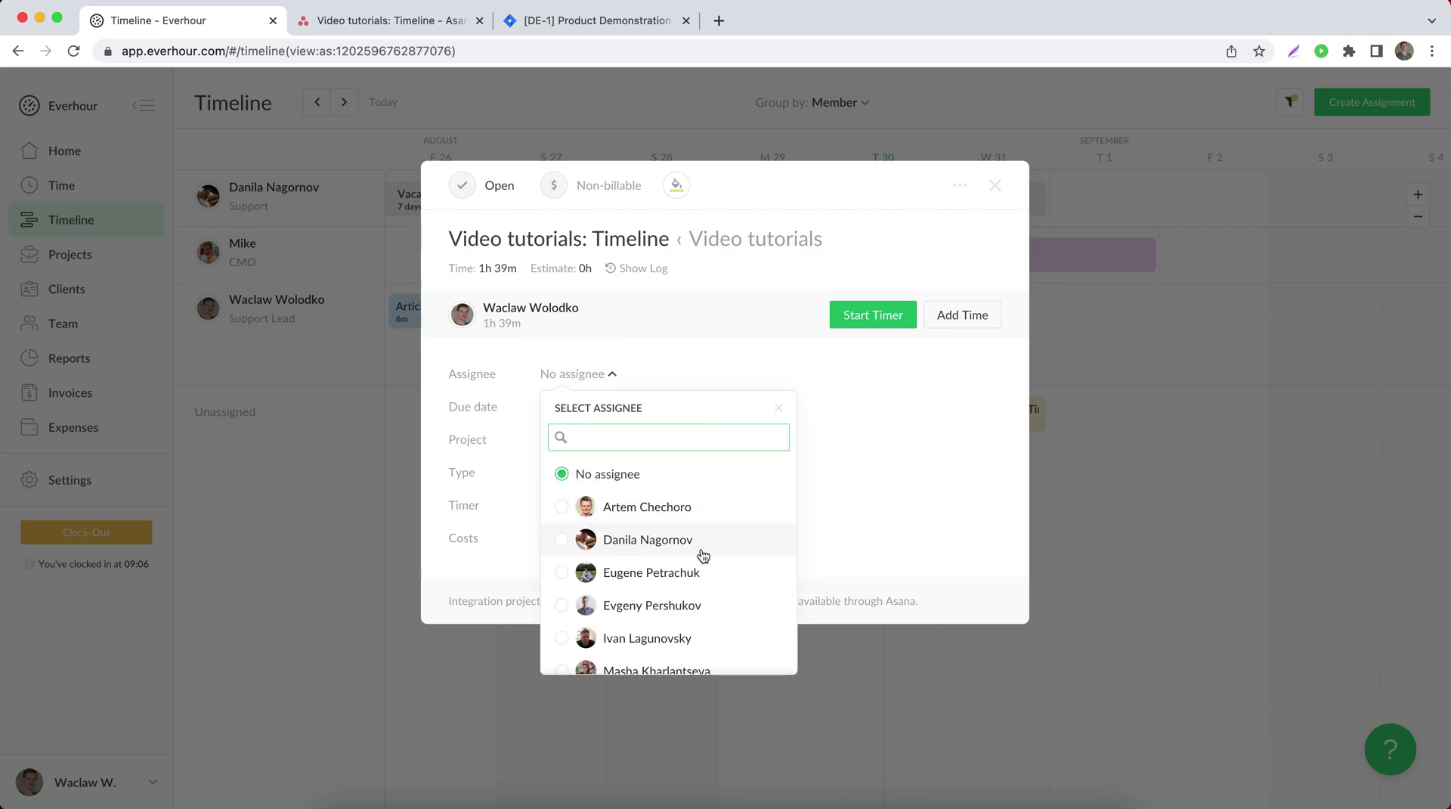
Assign the task to the support lead via the assignee search.
scroll(702, 556, "down", 3)
type("wa")
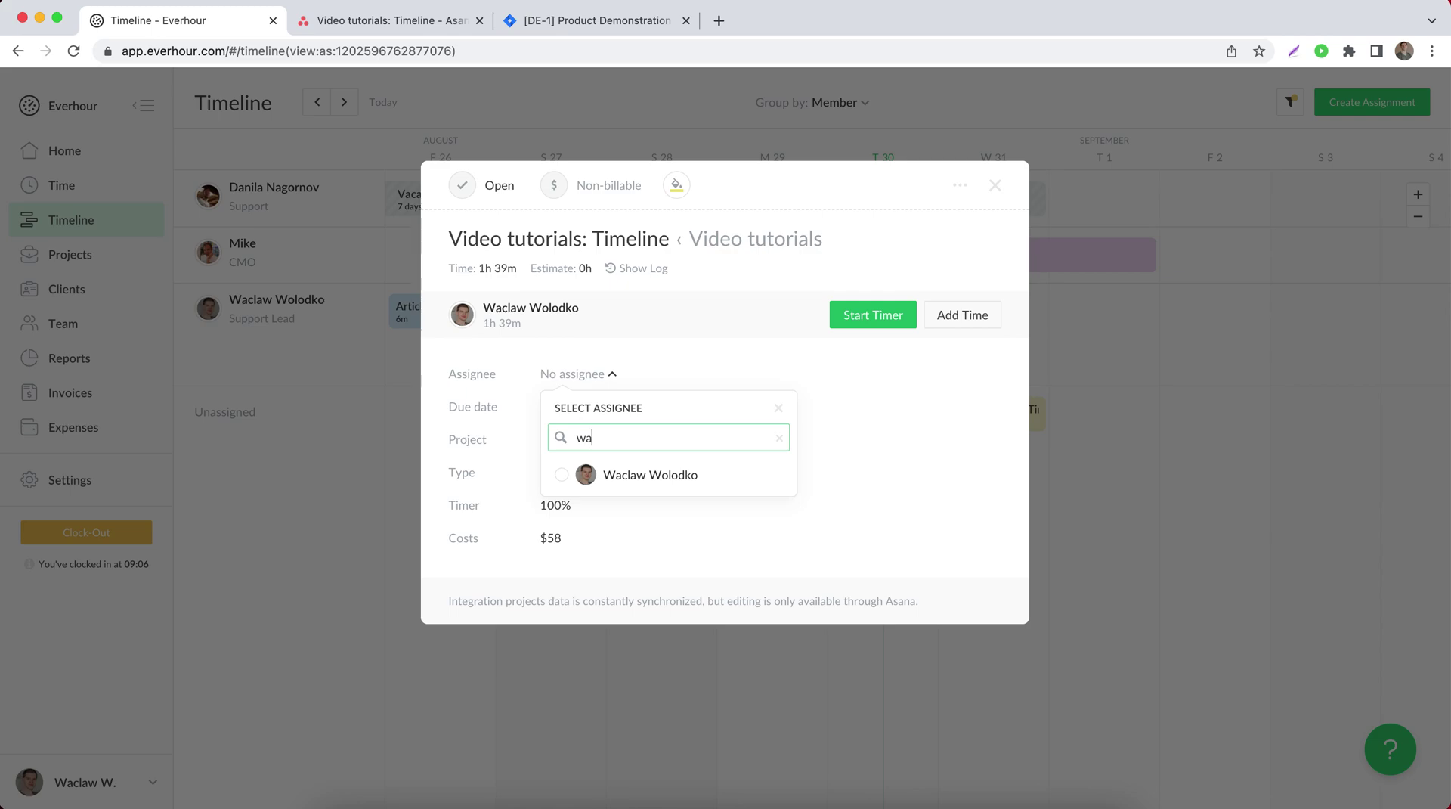
left_click(663, 474)
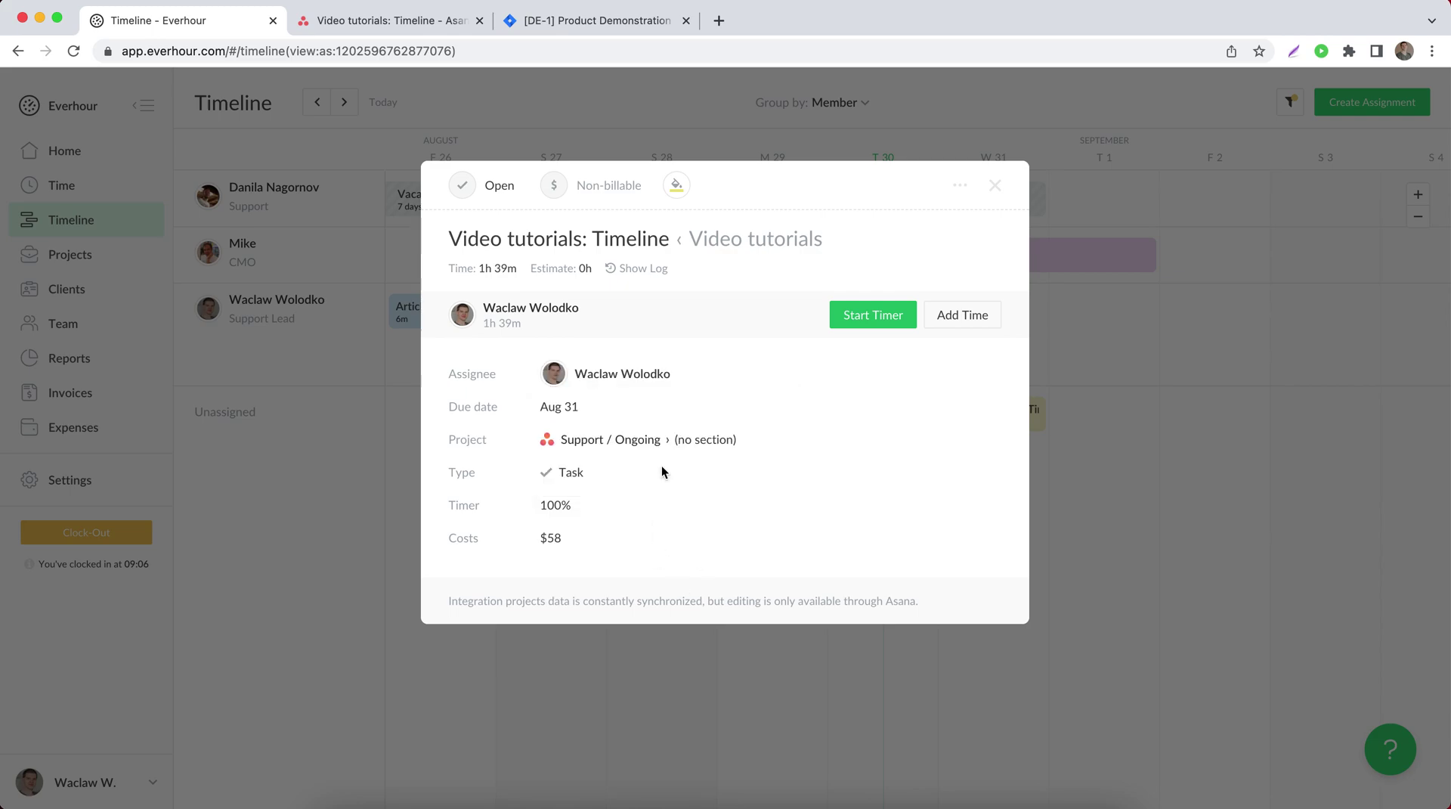
Schedule the task from Aug 30 to Sep 1, 2022 using a separate start date.
left_click(573, 407)
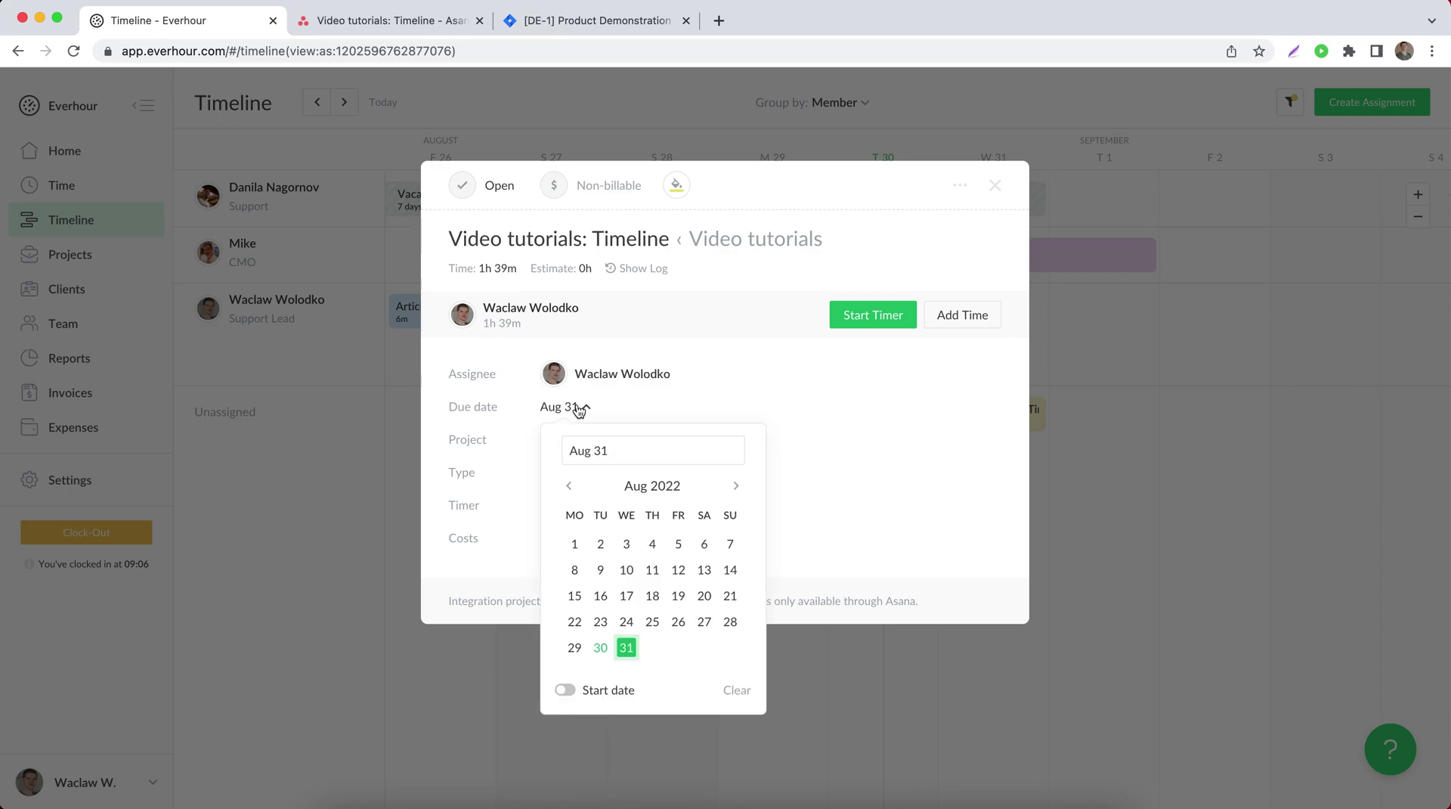
left_click(601, 647)
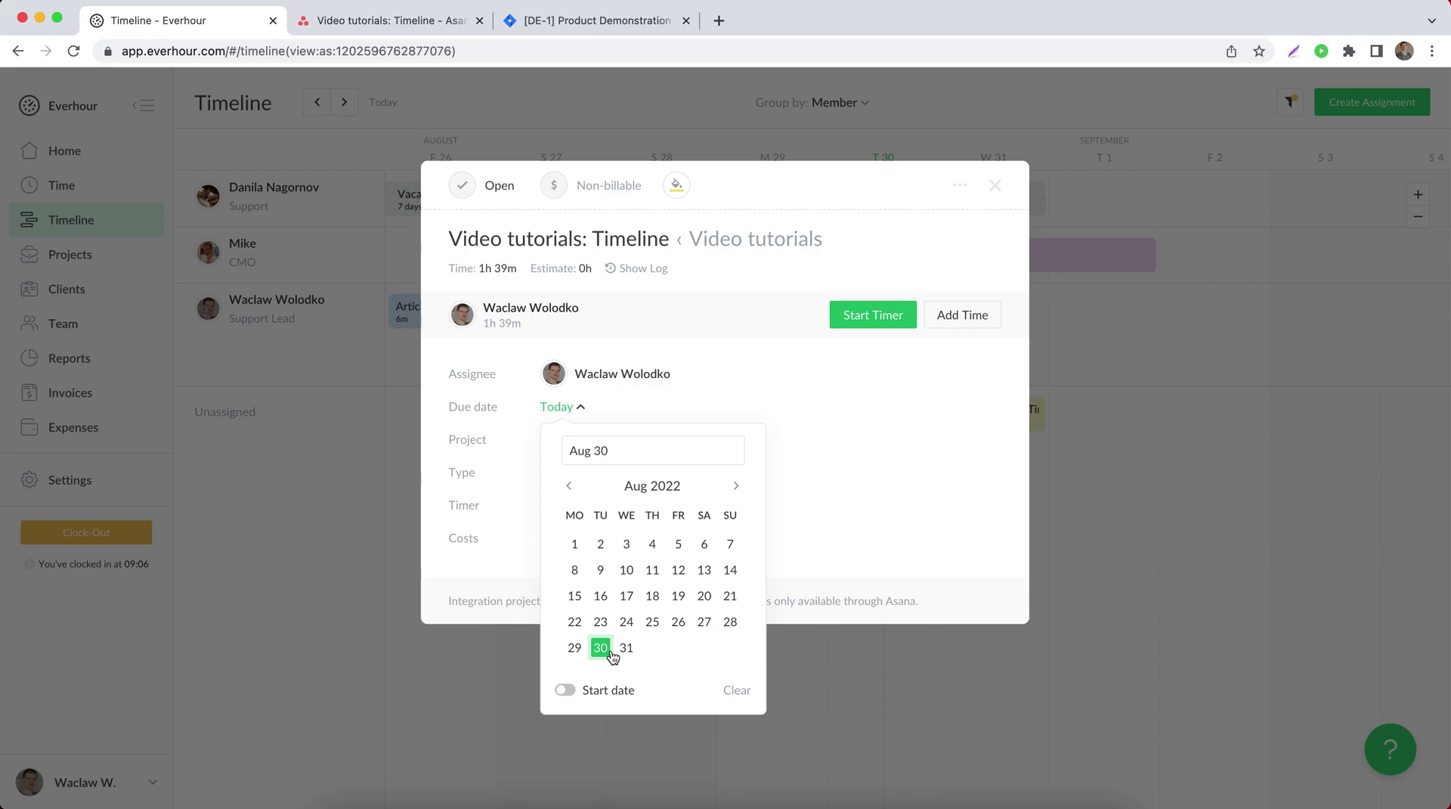
left_click(568, 692)
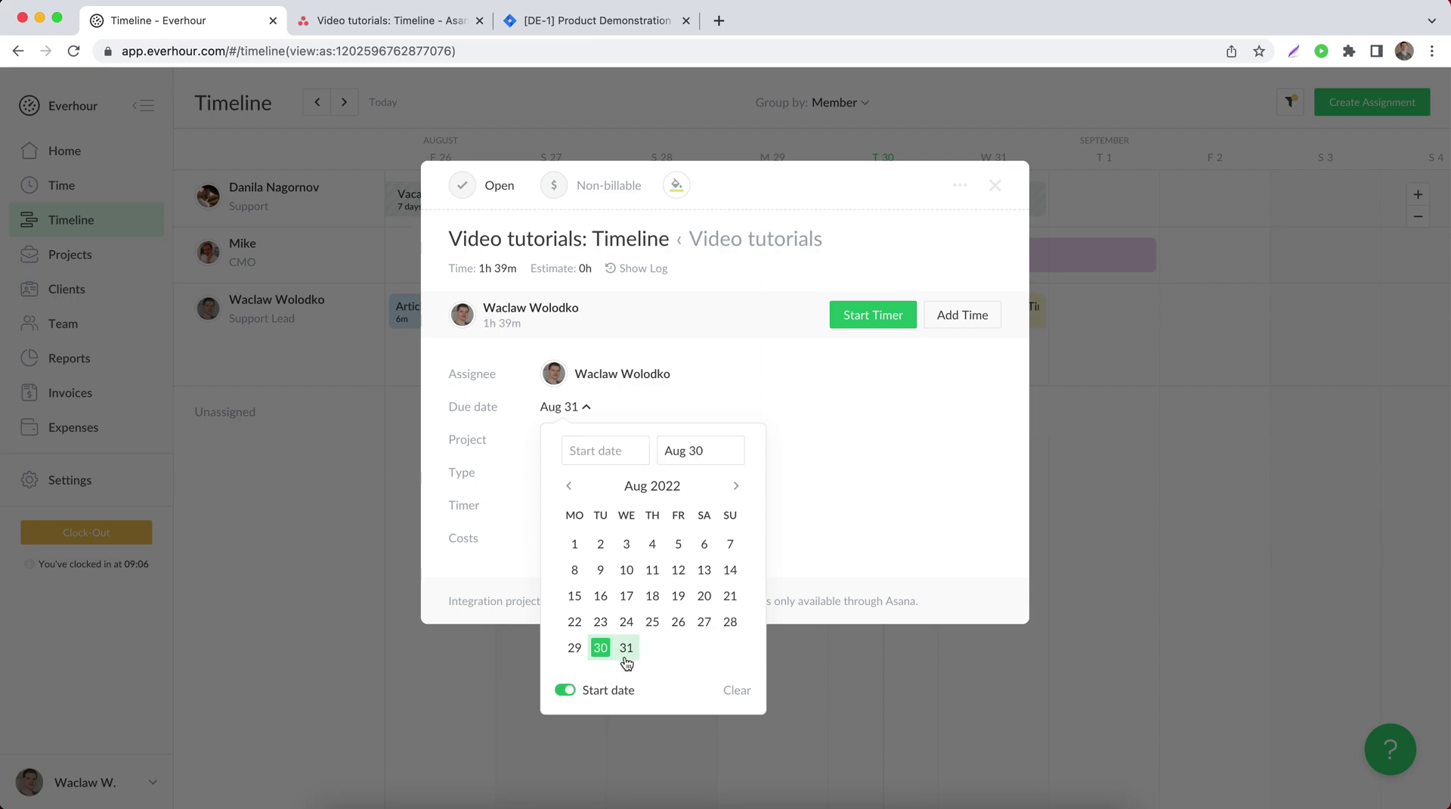
left_click(601, 650)
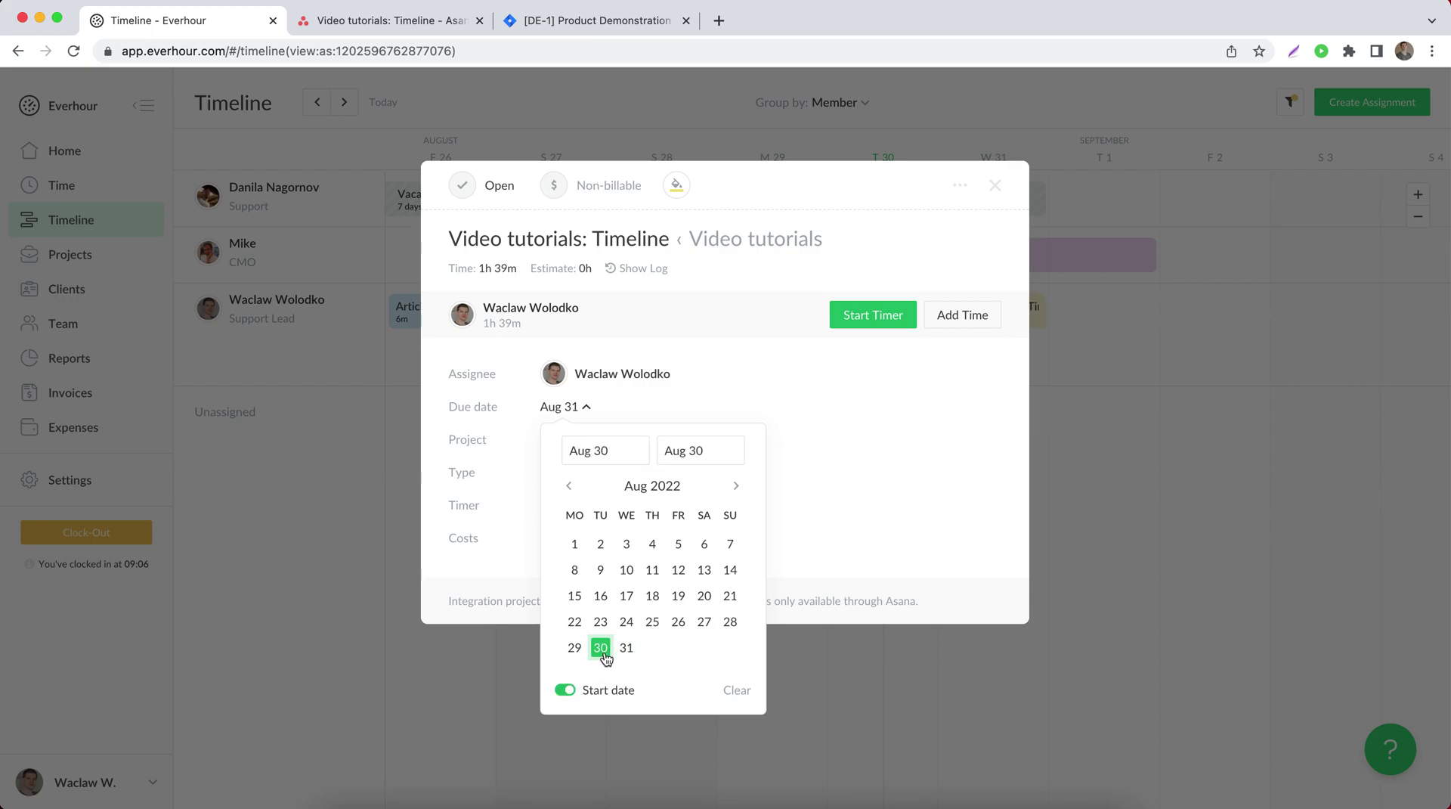
left_click(737, 487)
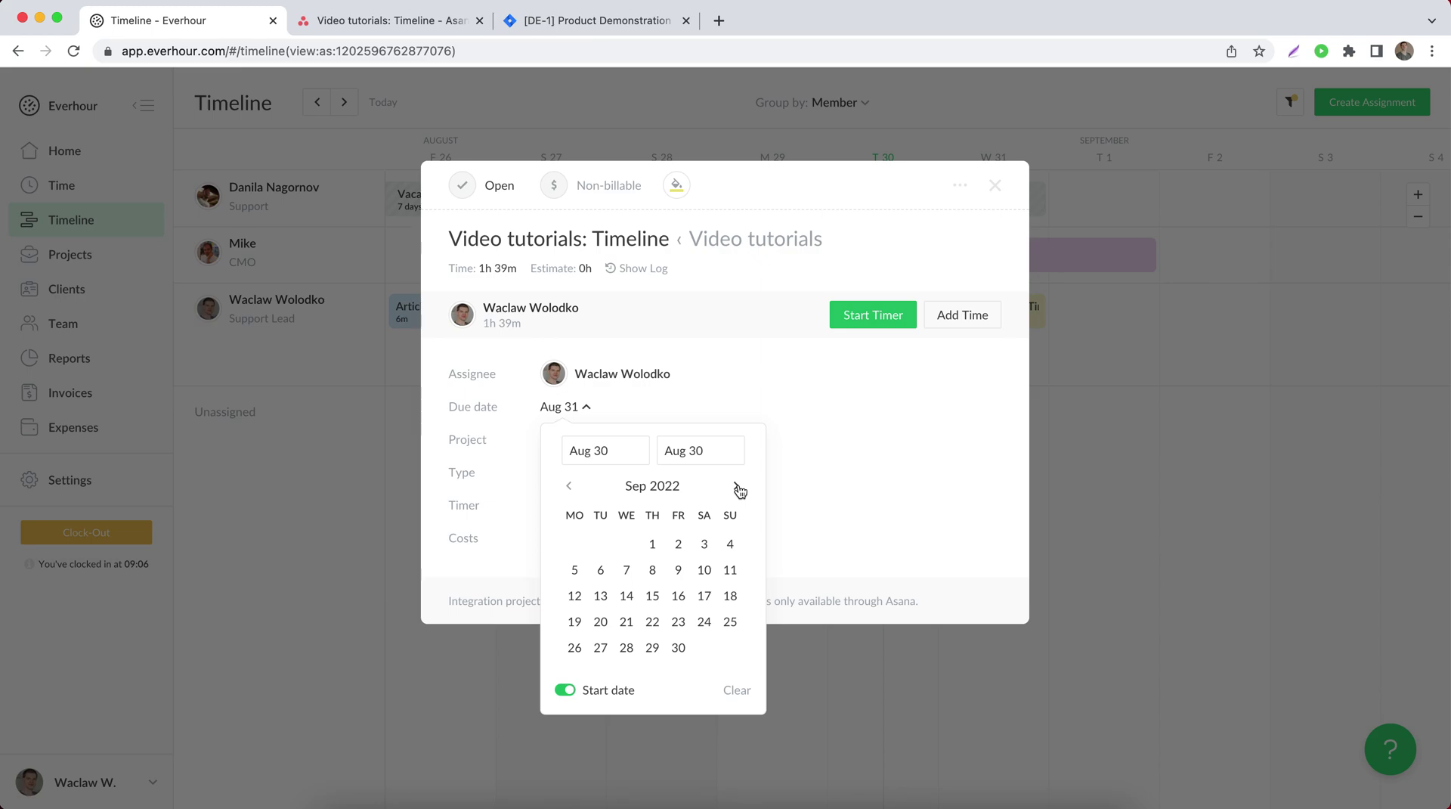
left_click(660, 544)
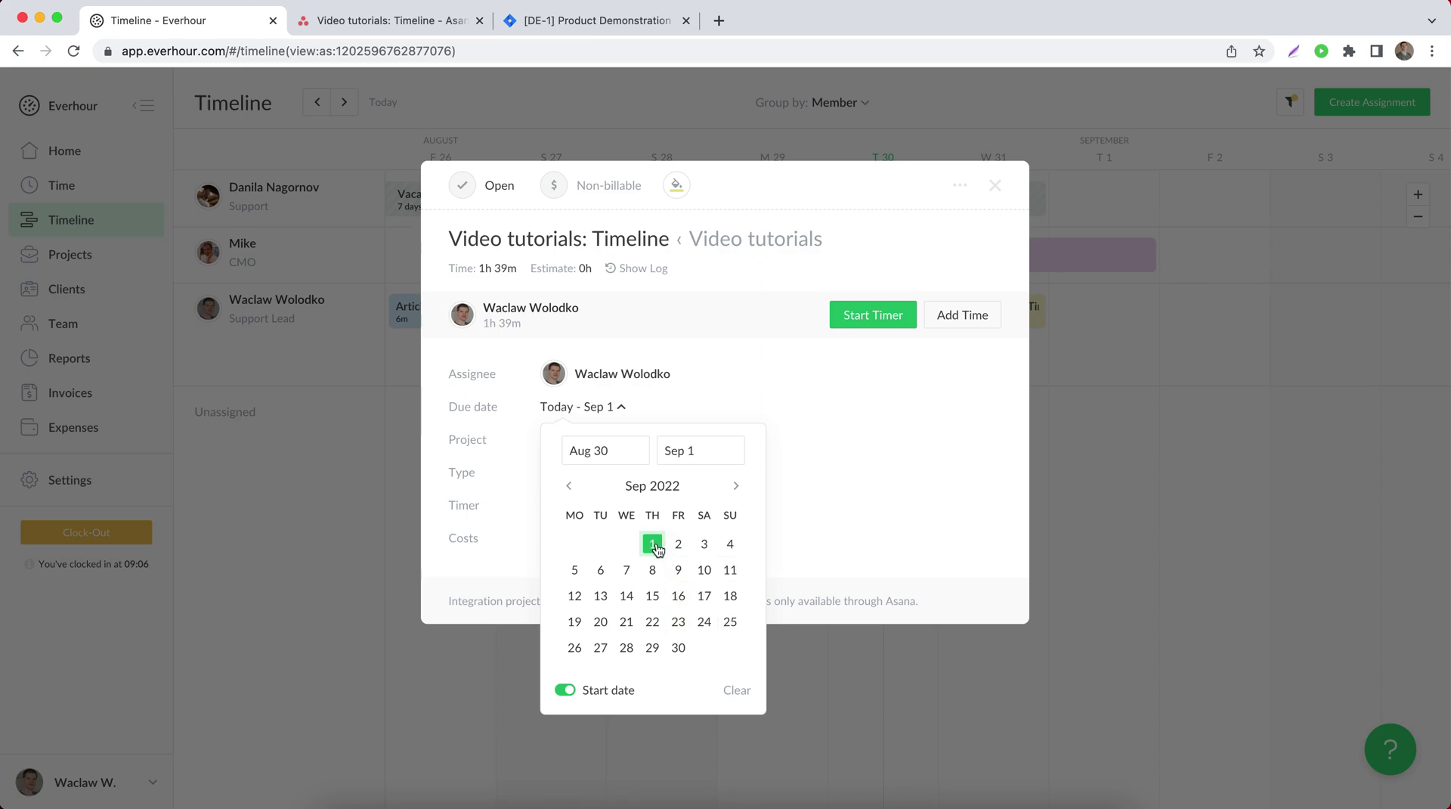
left_click(505, 564)
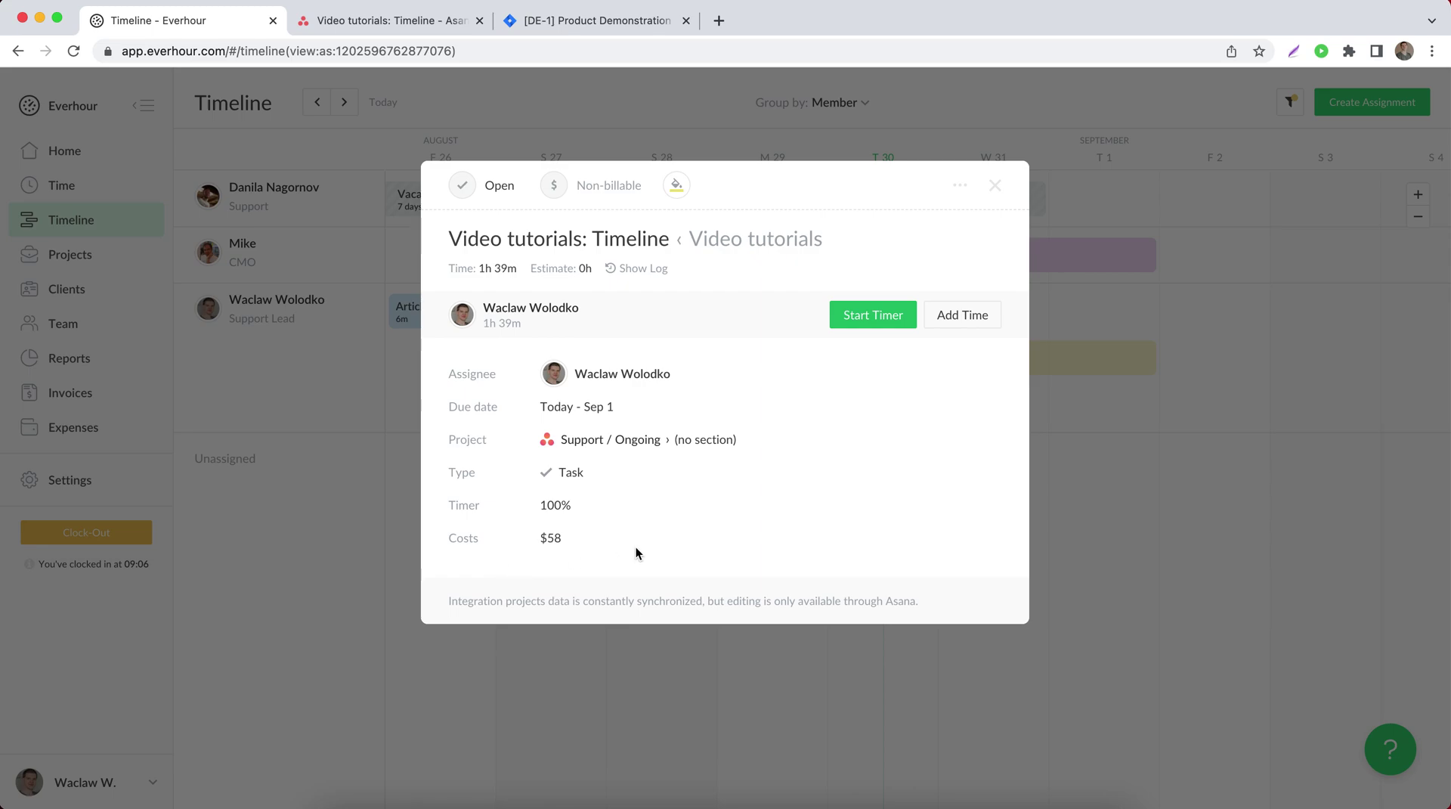
Give the task a 3h estimate, close its details, and view it in Asana.
left_click(580, 271)
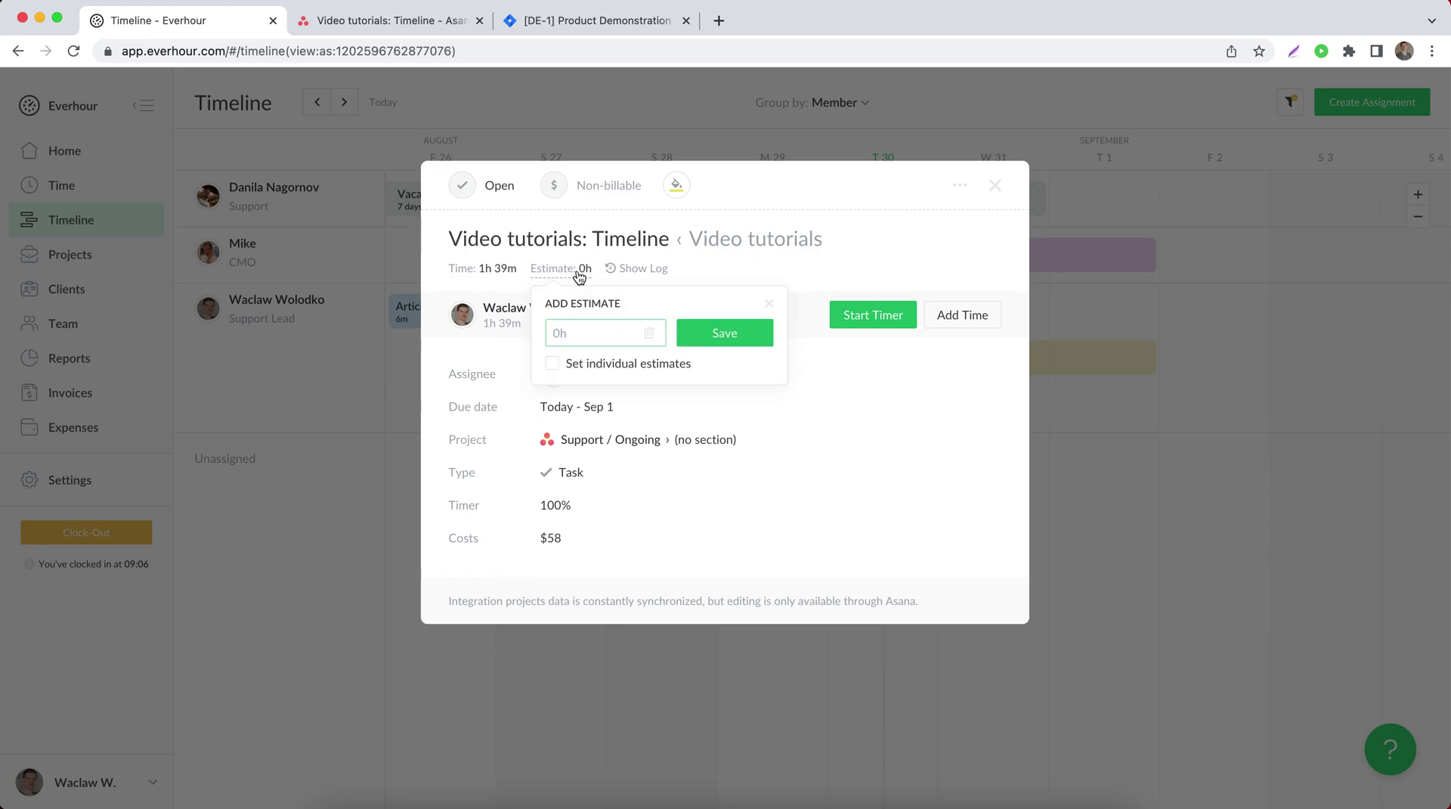
type("3h")
left_click(732, 334)
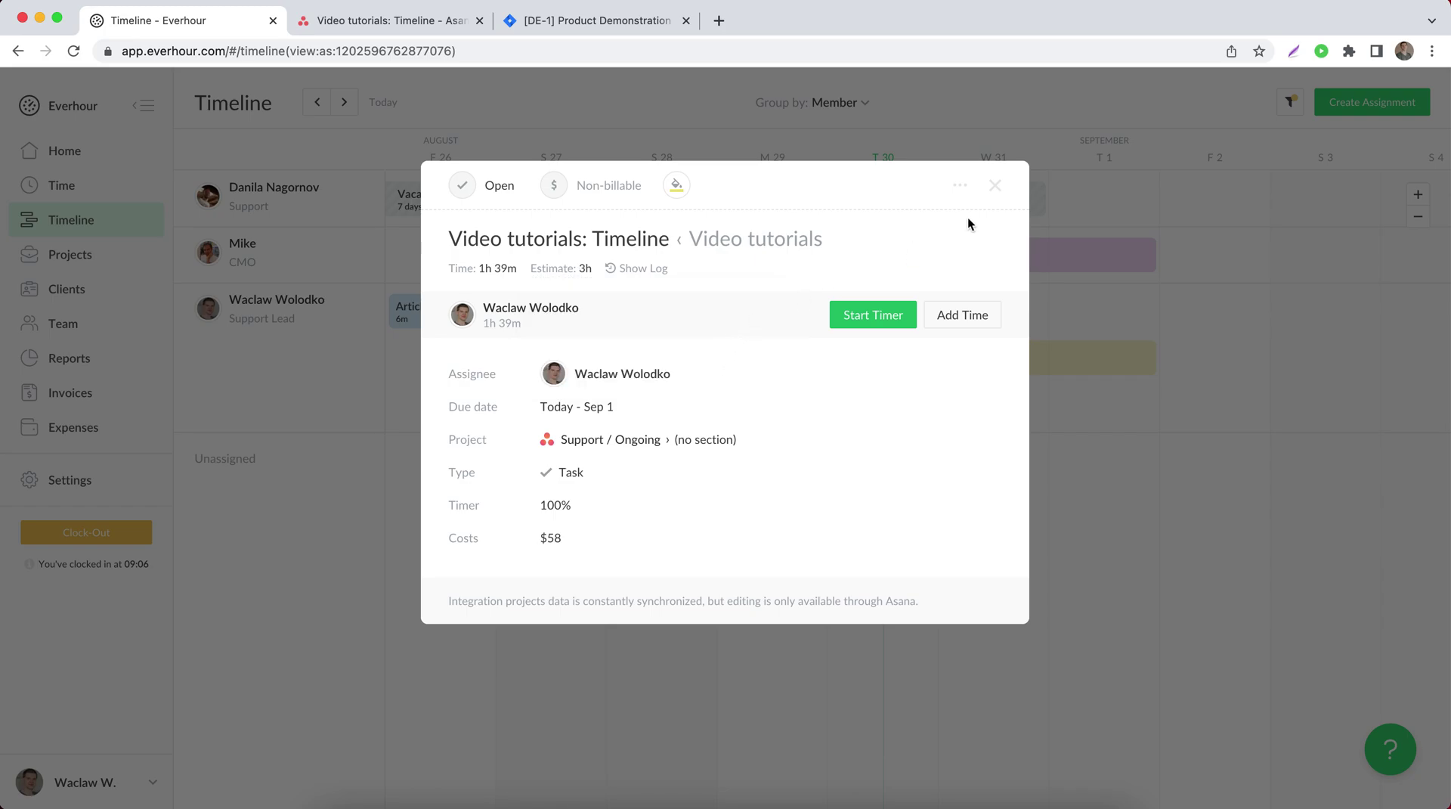
left_click(996, 187)
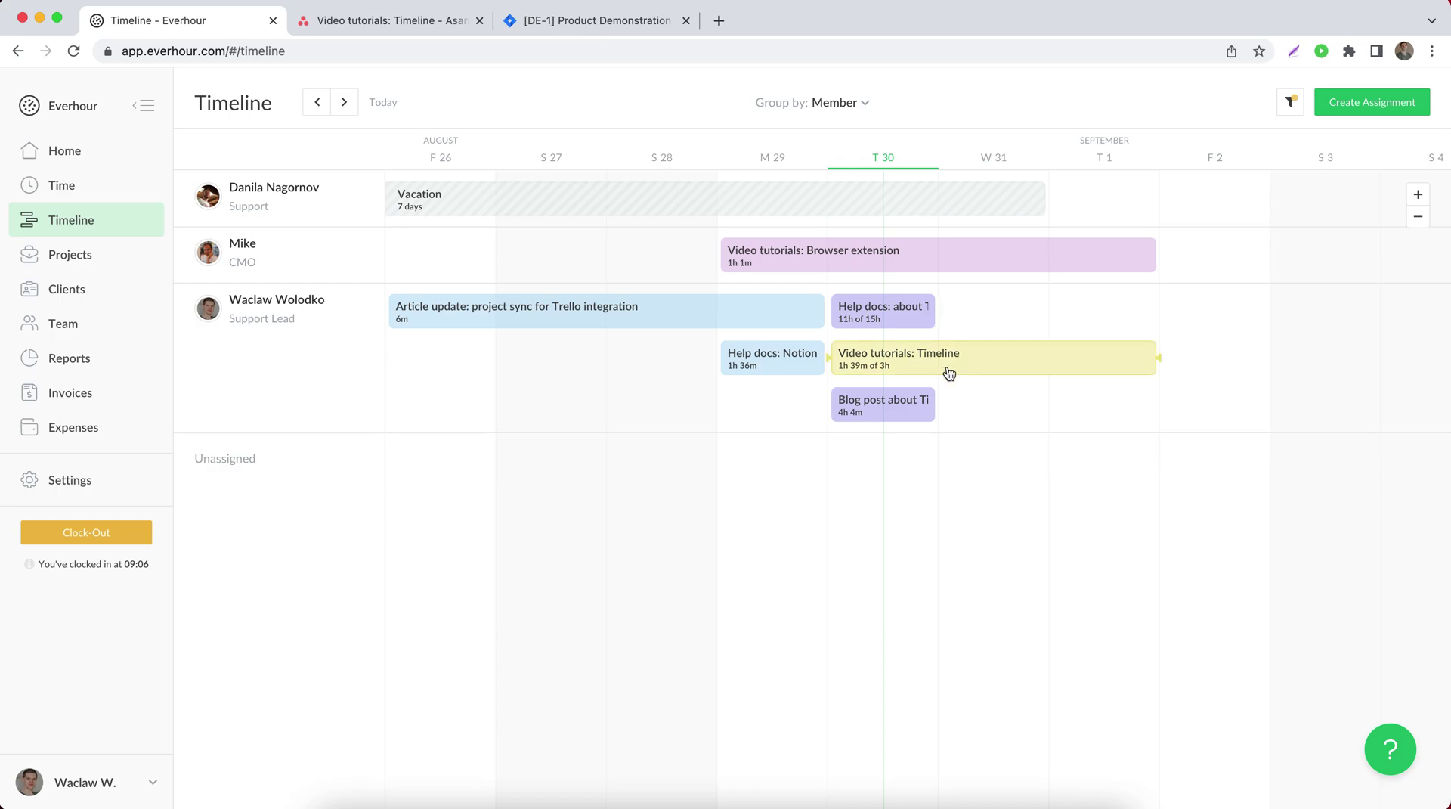
mouse_move(955, 371)
left_click(364, 28)
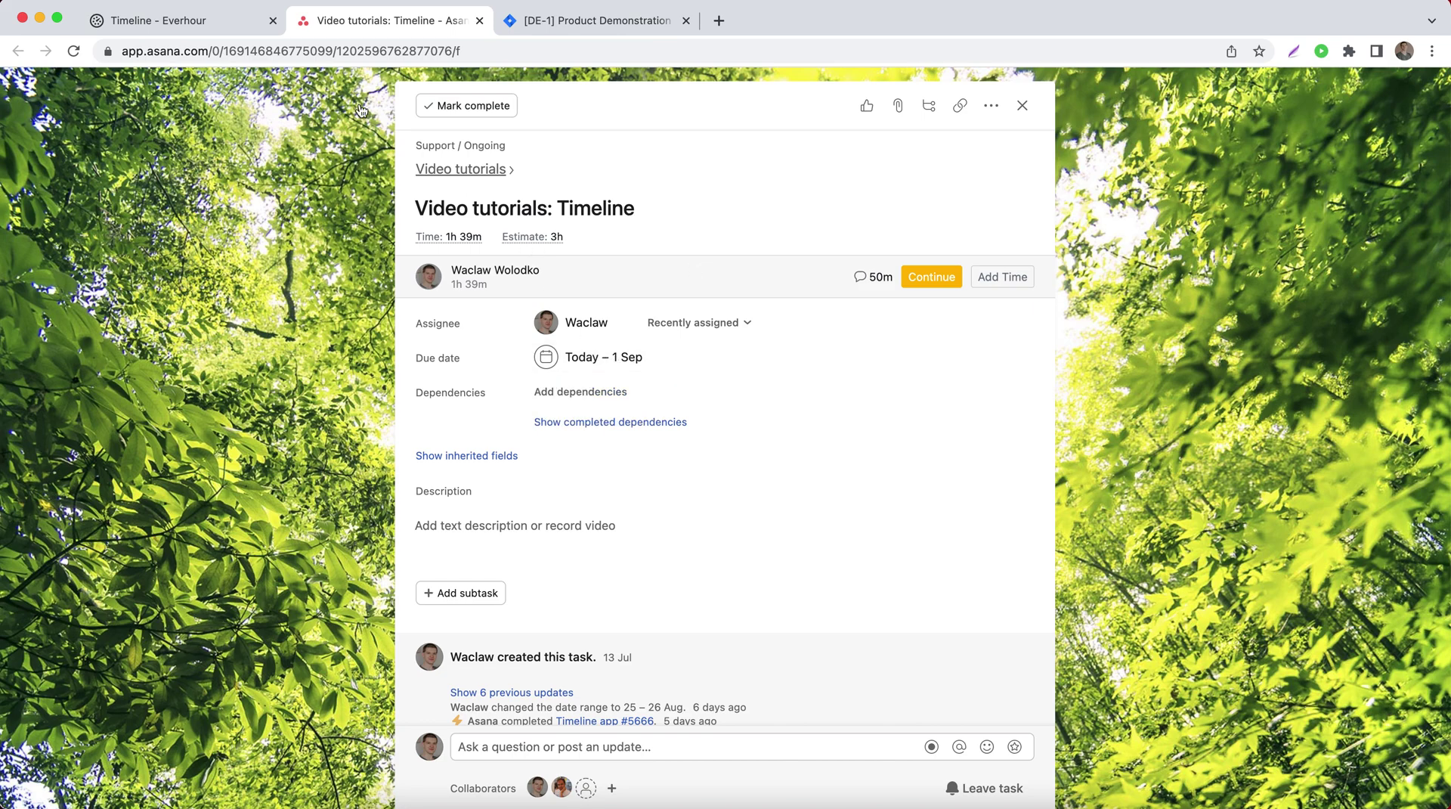
Return from the Asana task to the Everhour Timeline.
left_click(194, 20)
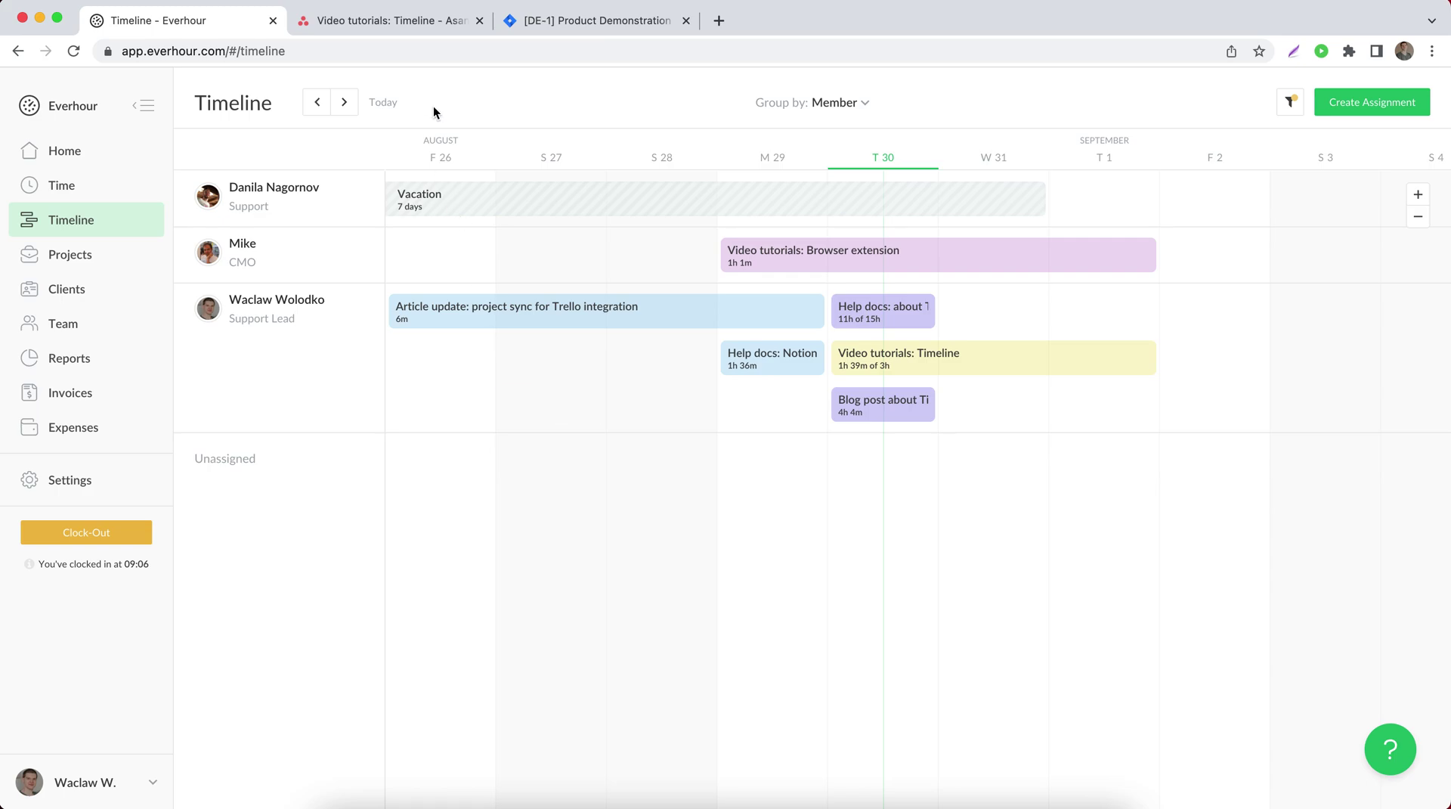
Reopen Video tutorials: Timeline, review its logged time entries, then close both windows.
left_click(934, 363)
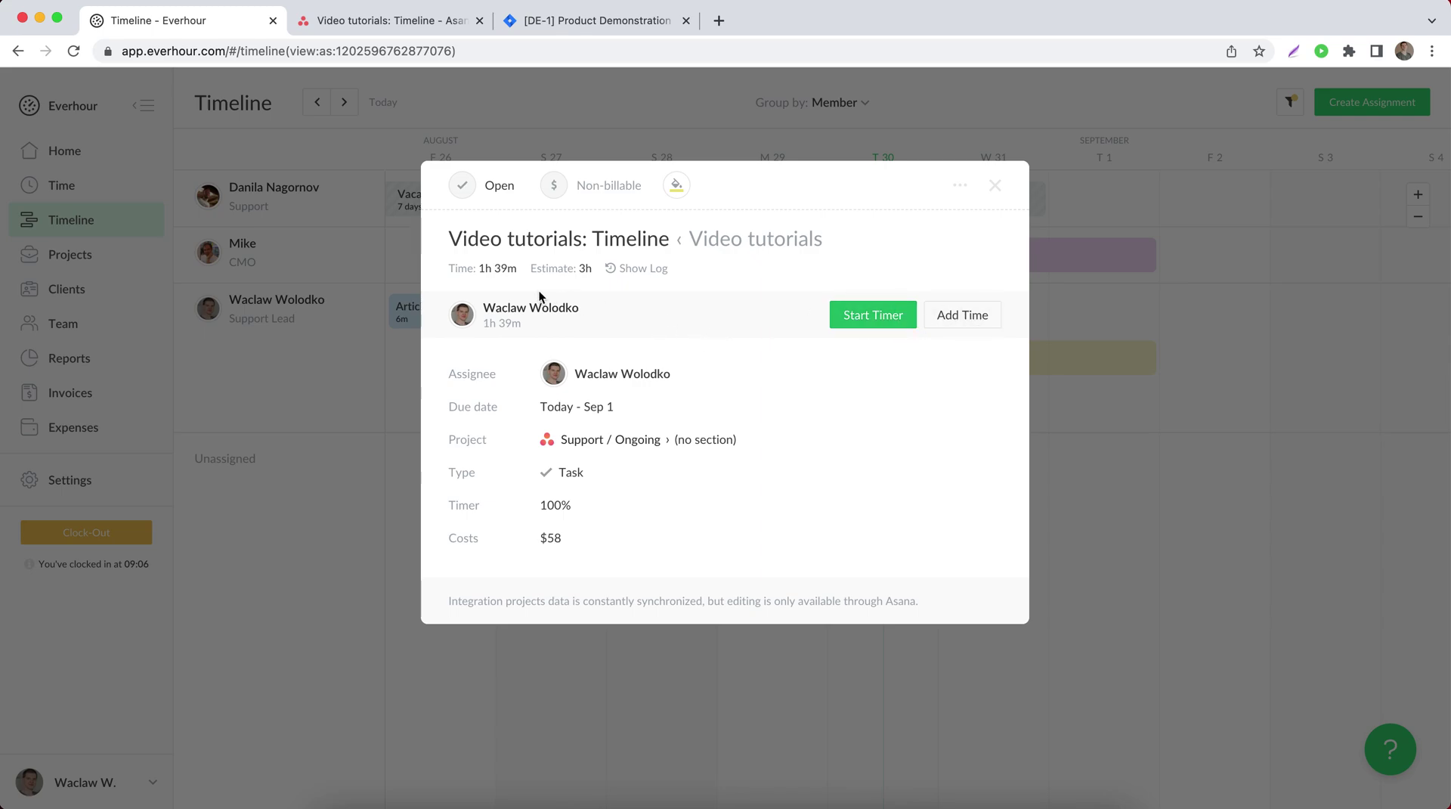
left_click(499, 271)
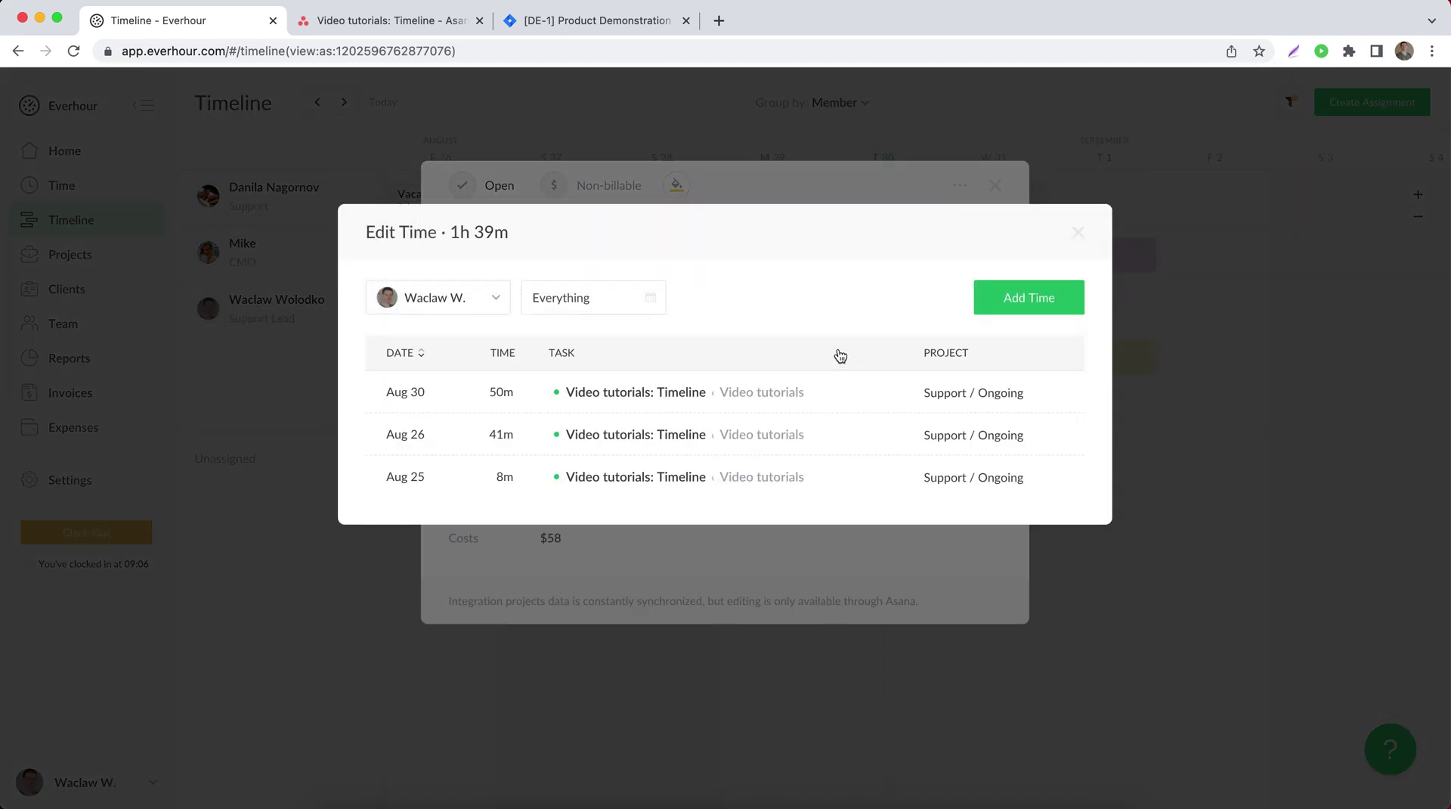
left_click(1078, 233)
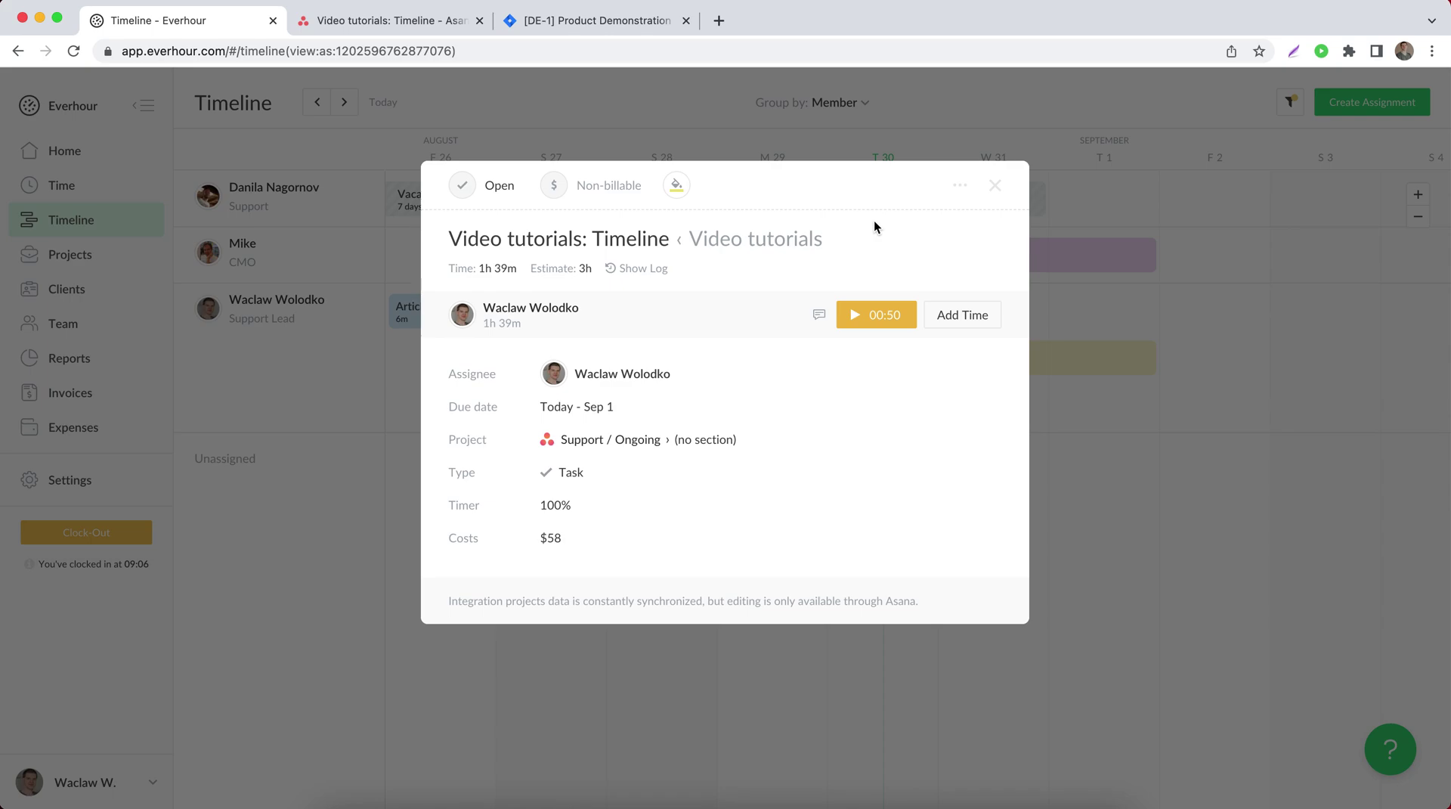
left_click(995, 186)
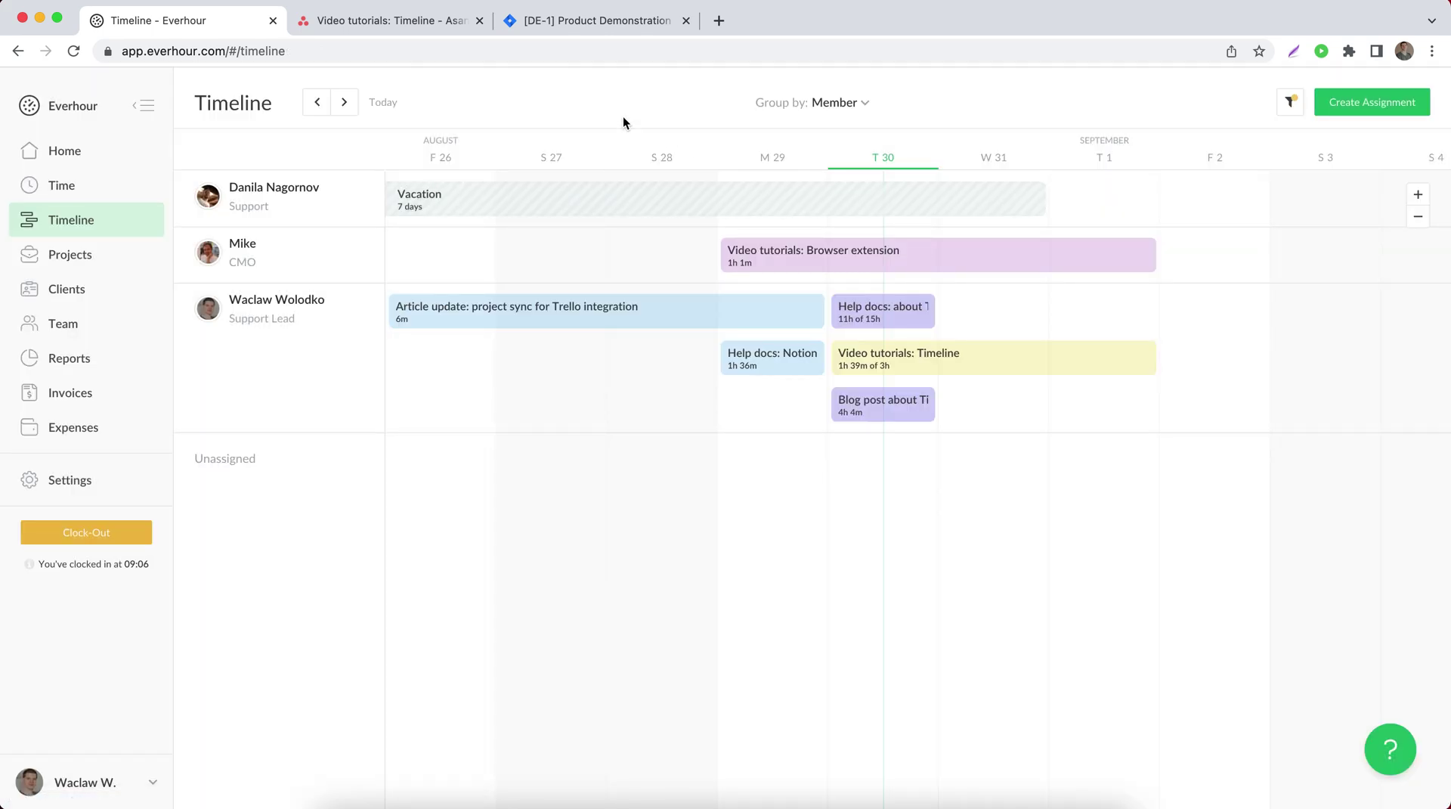
left_click(596, 25)
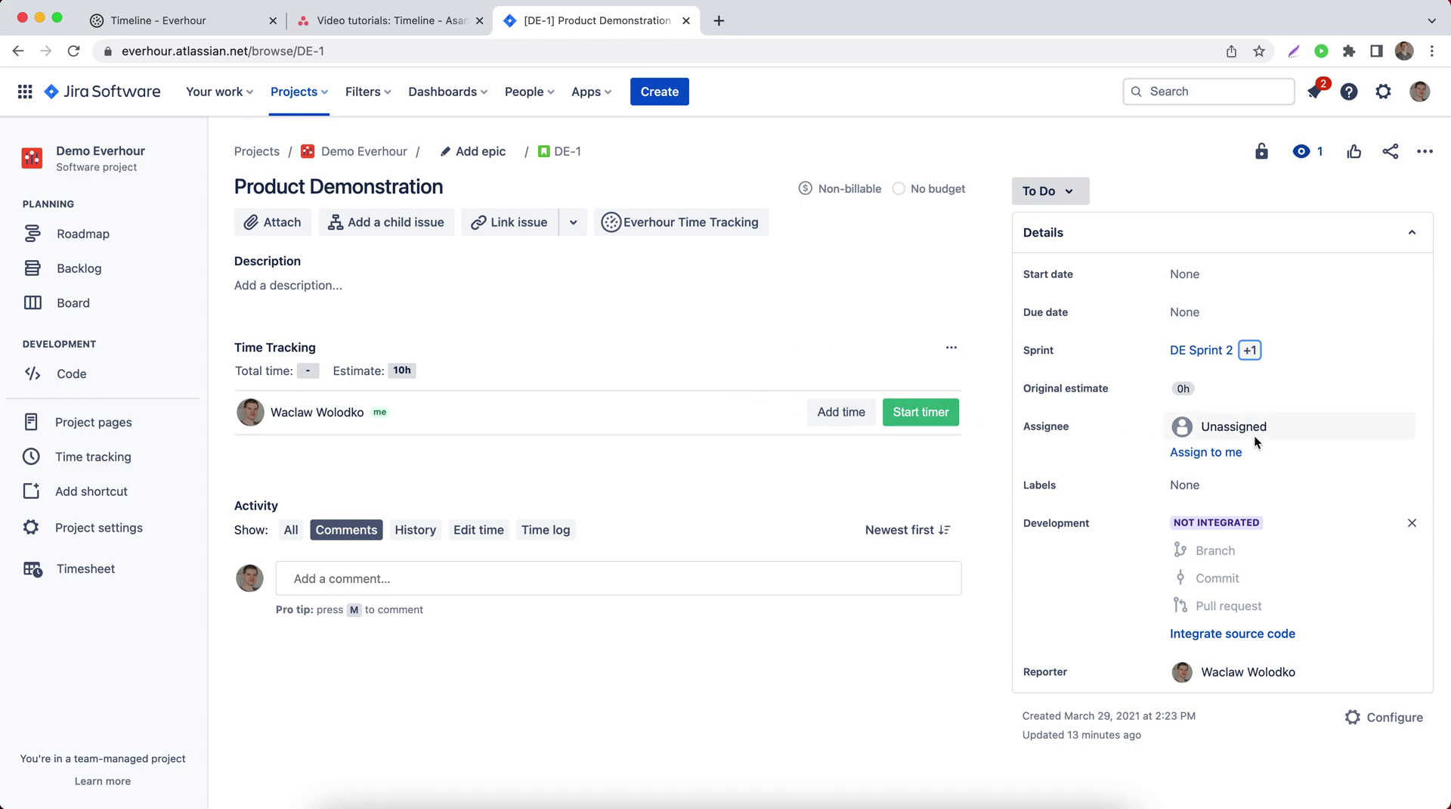
Assign Jira issue DE-1 to yourself with start date Sep 1 and due date Sep 2, 2022.
left_click(1225, 451)
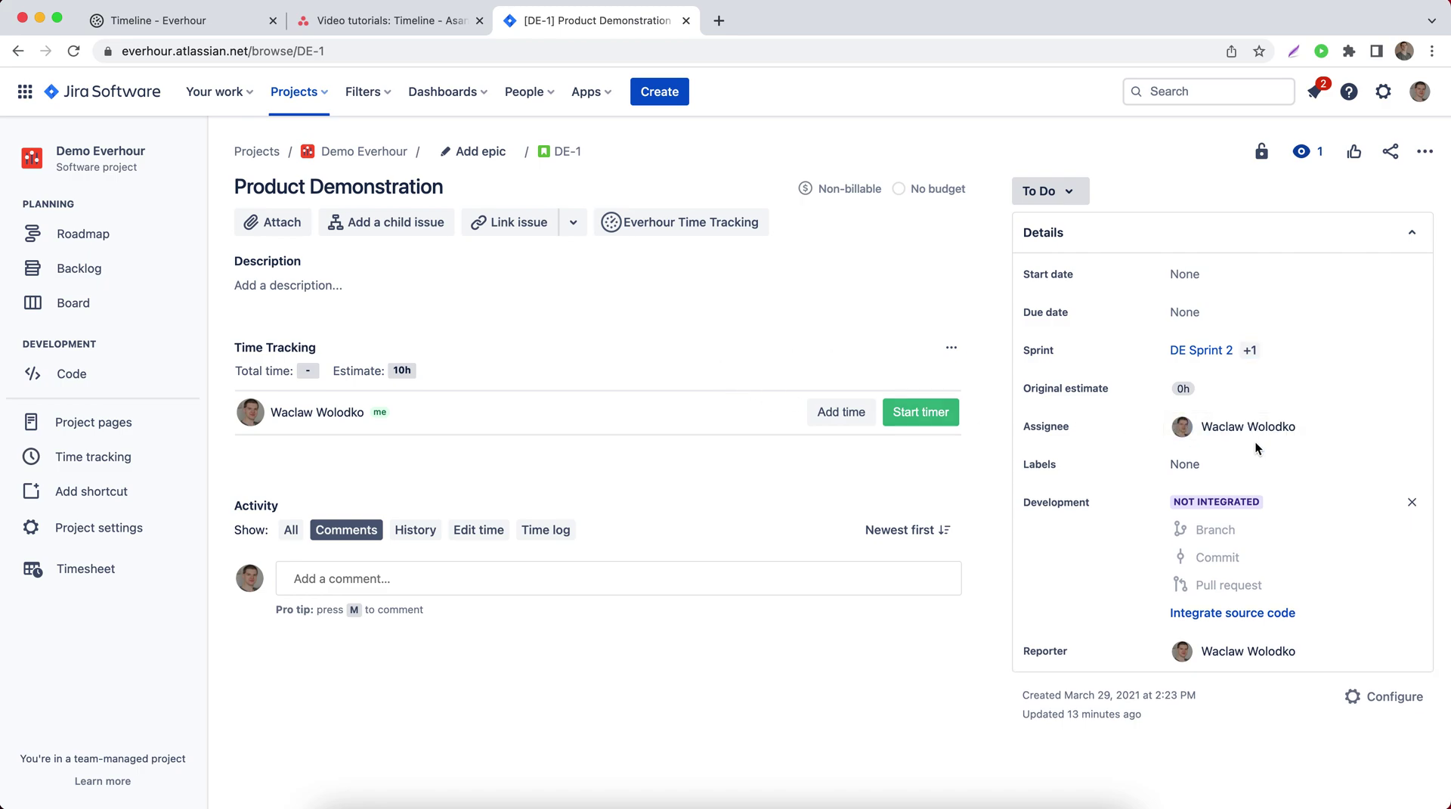
left_click(1188, 313)
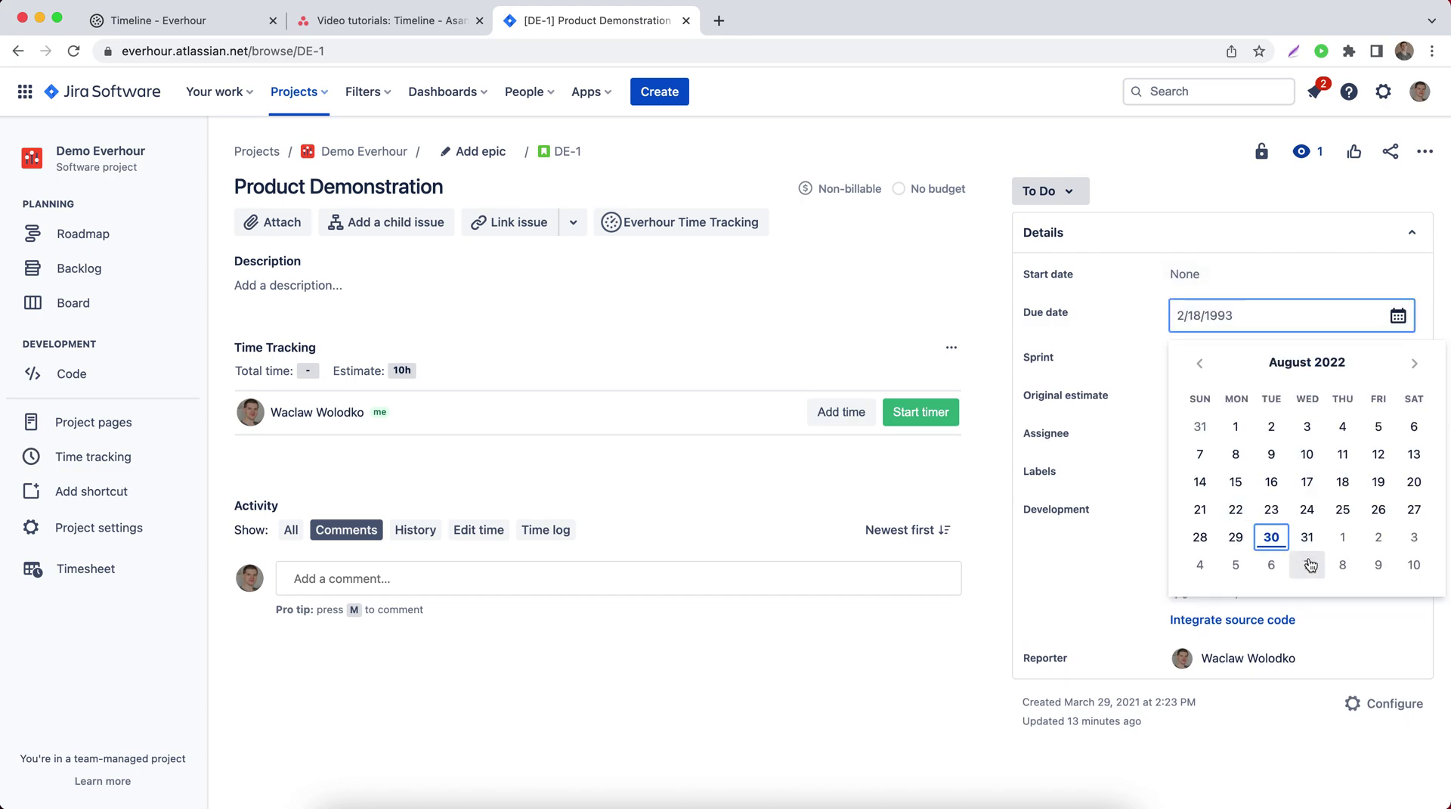
left_click(1378, 538)
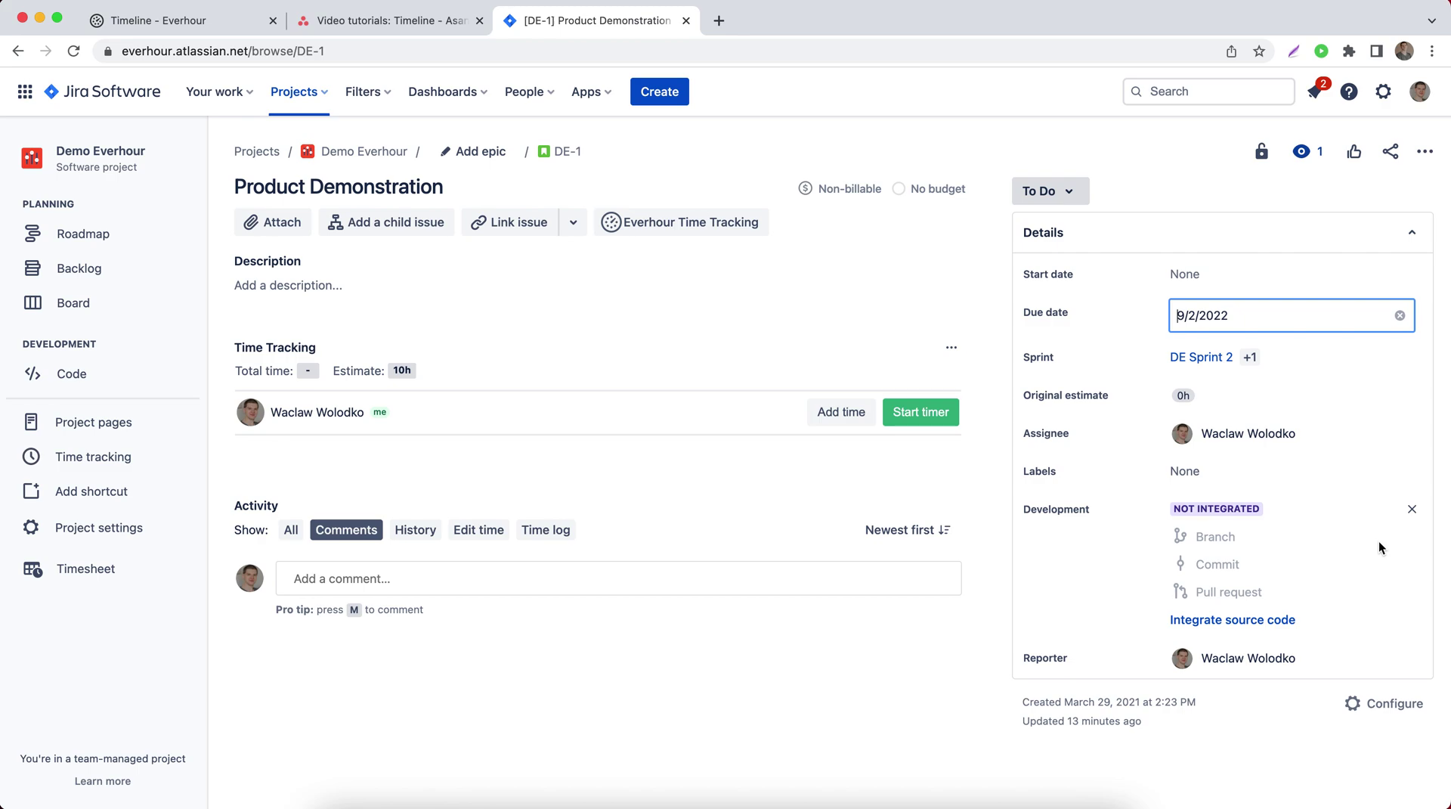
left_click(1183, 274)
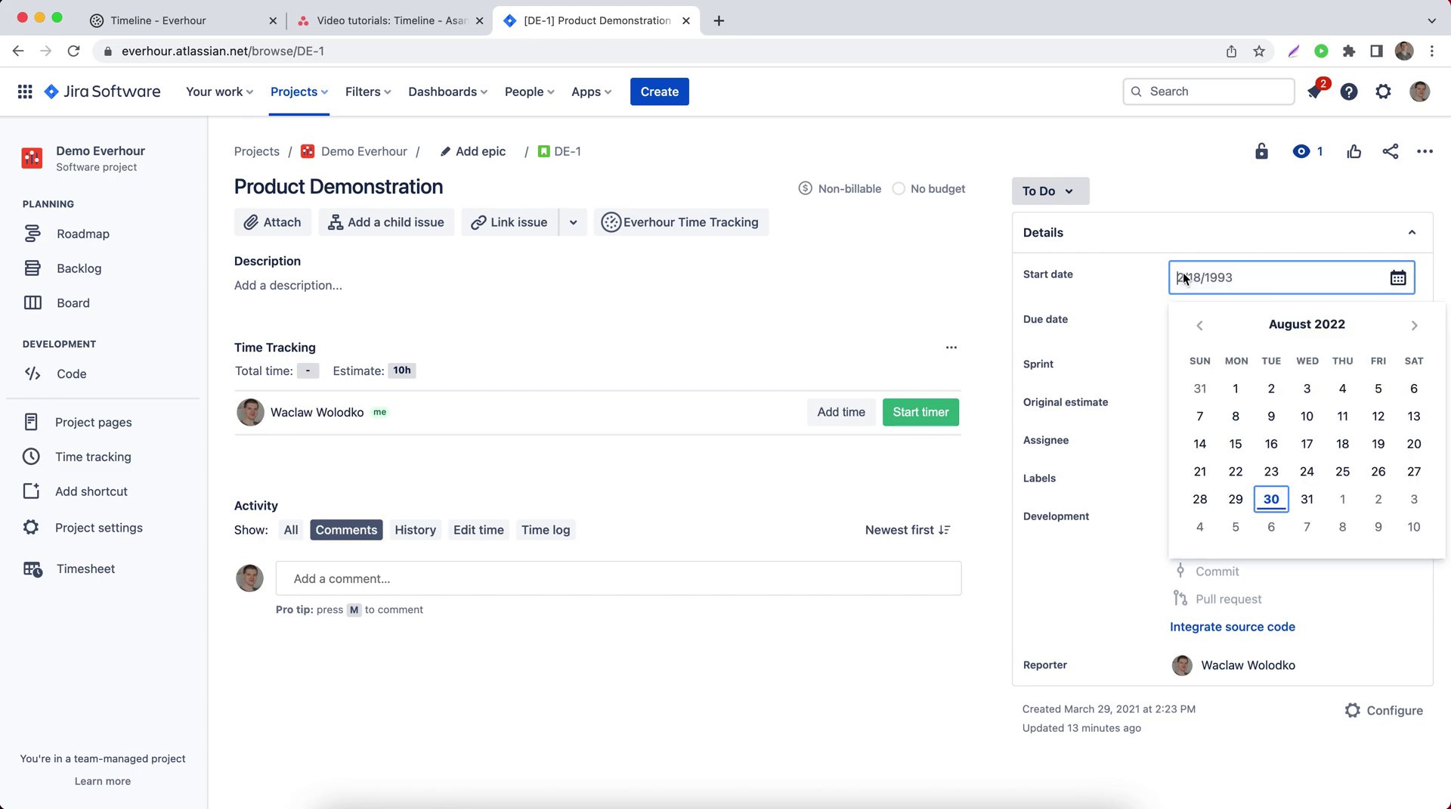
left_click(1342, 501)
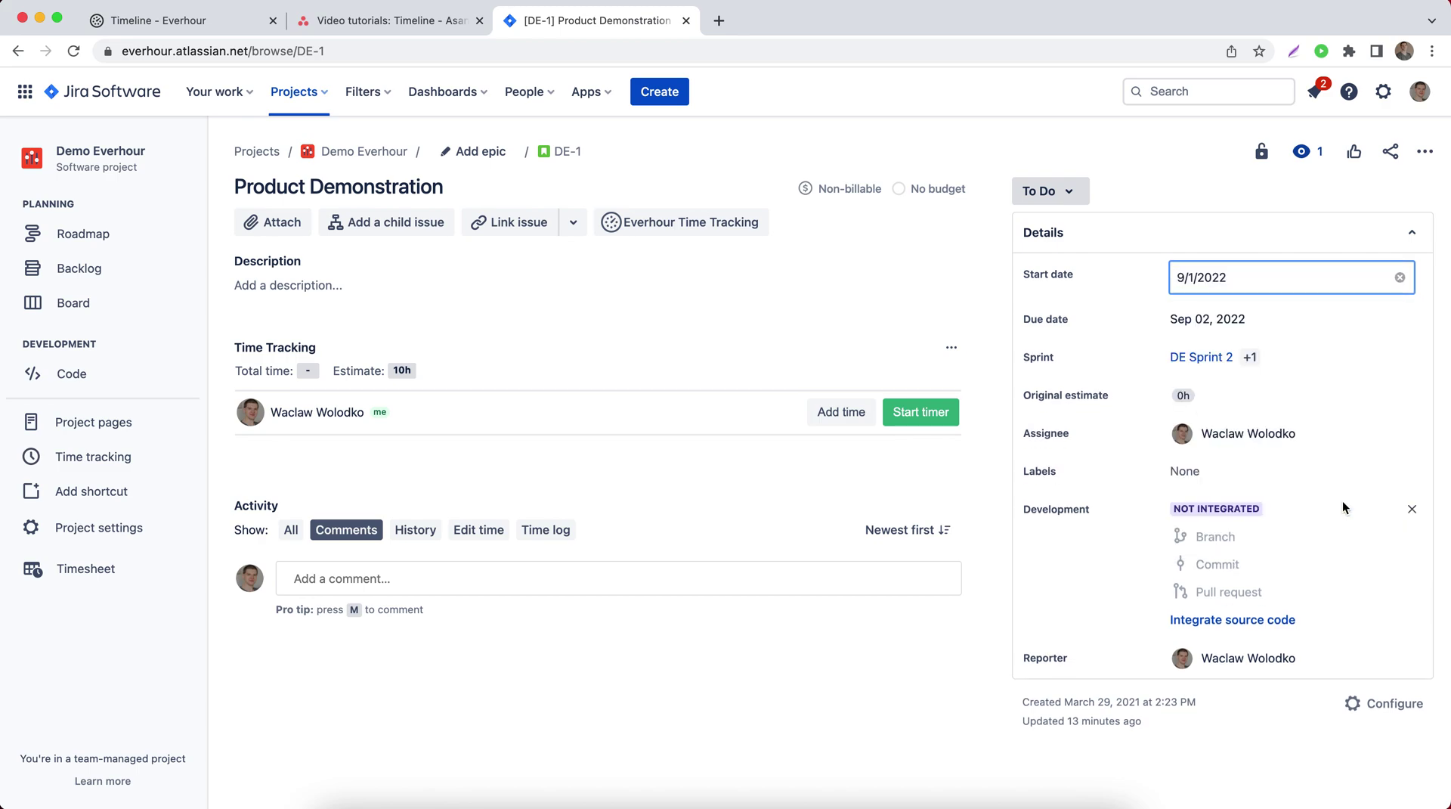
left_click(1049, 339)
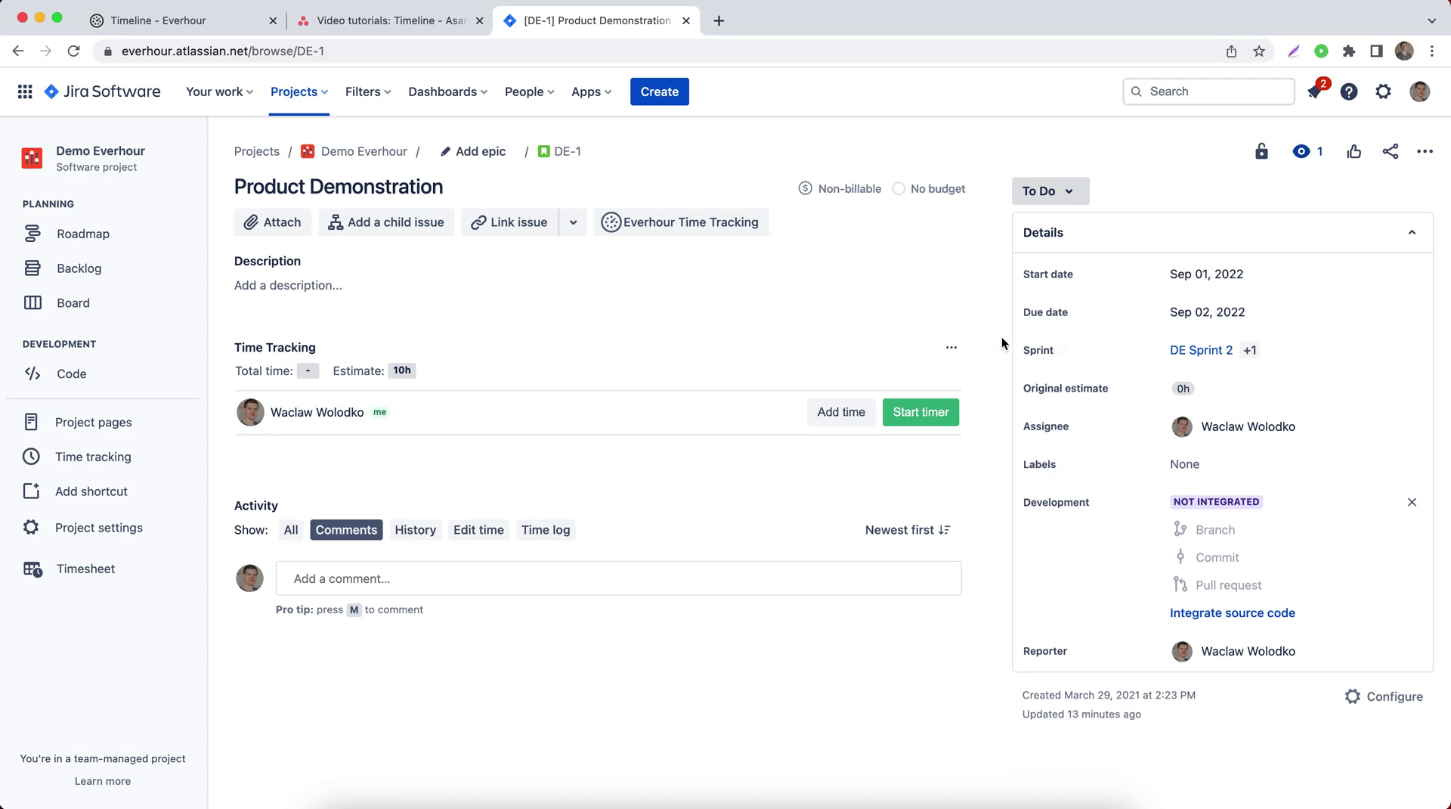
left_click(171, 28)
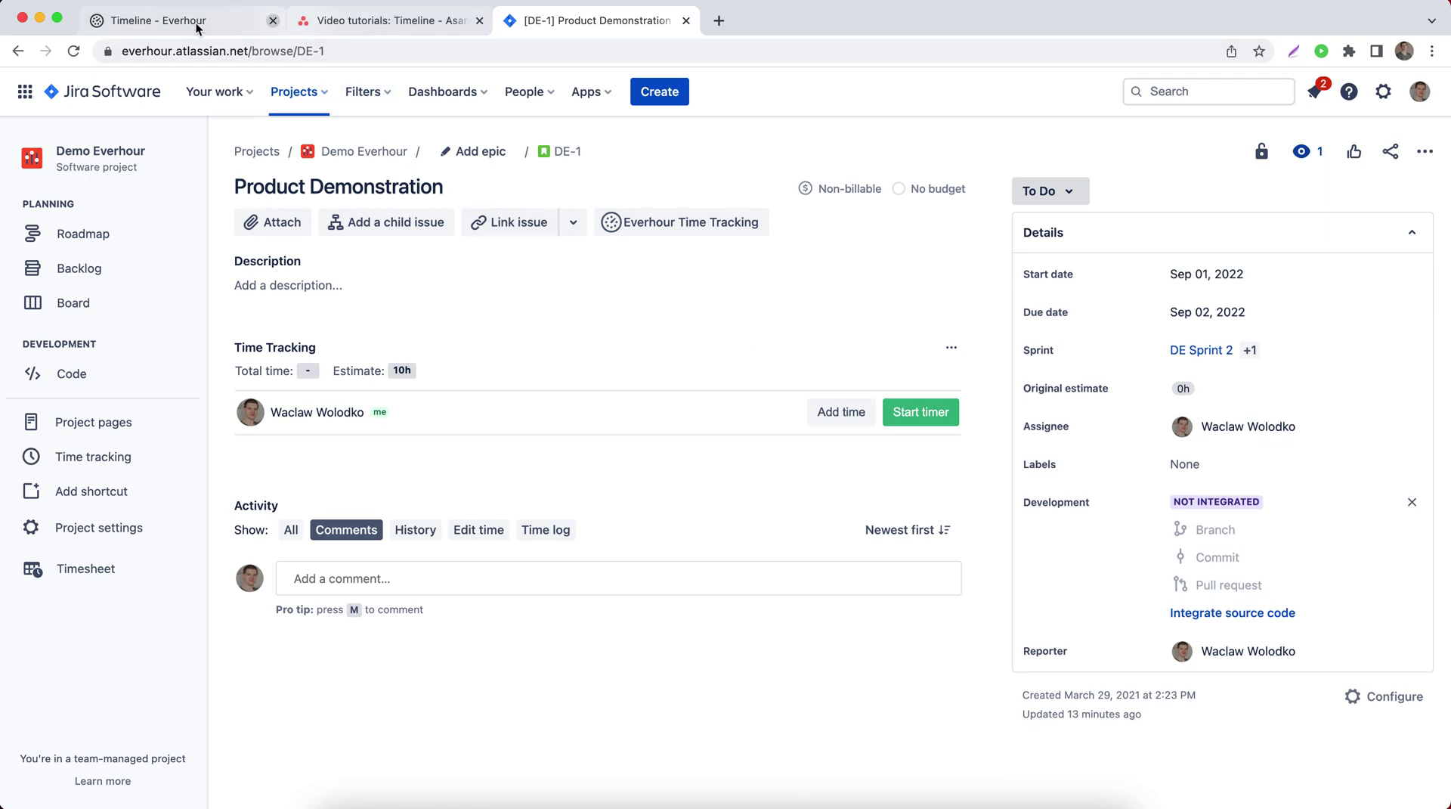
left_click(74, 51)
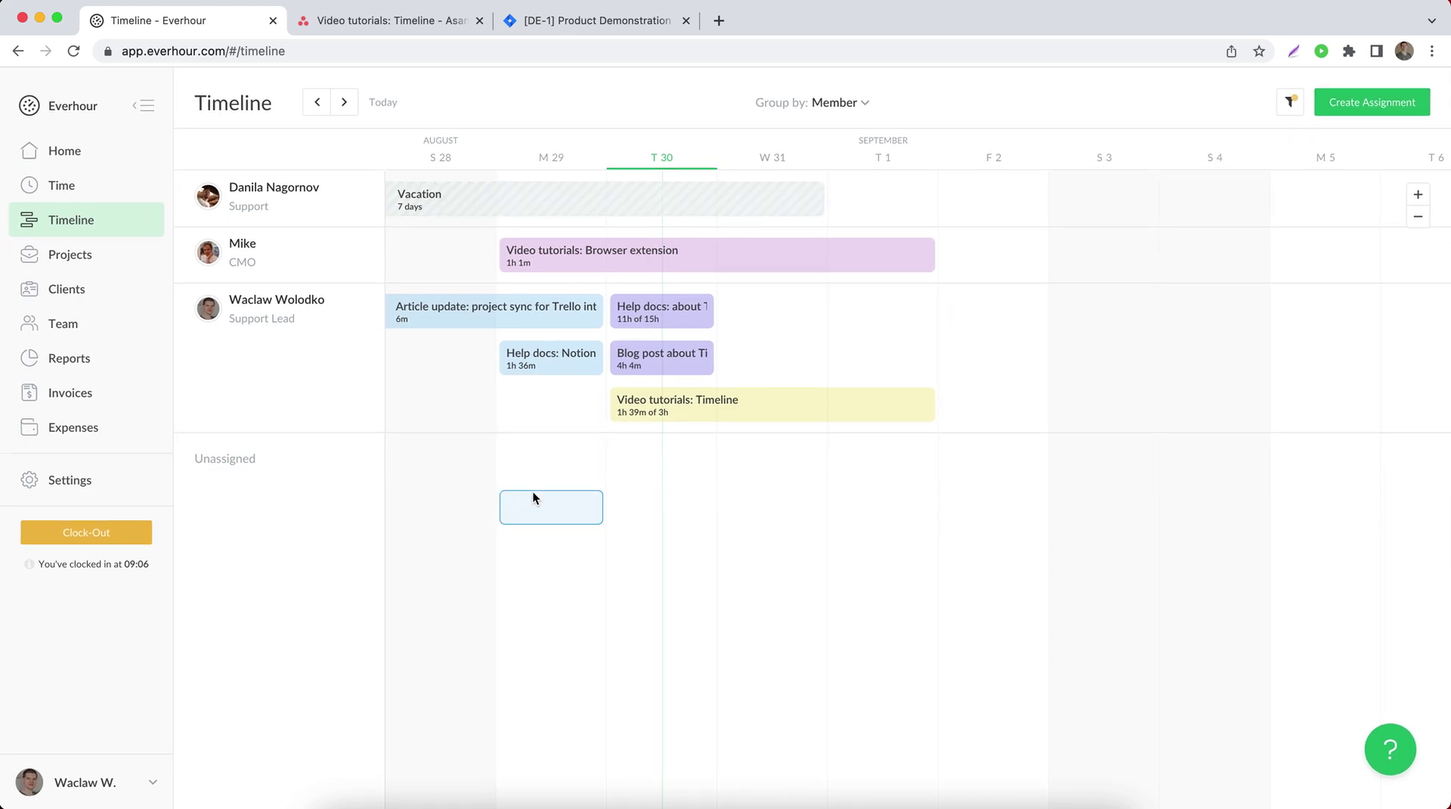
left_click(104, 257)
Find the DE - Demo Everhour project by searching 'demo' and resync its Jira data.
left_click(1107, 168)
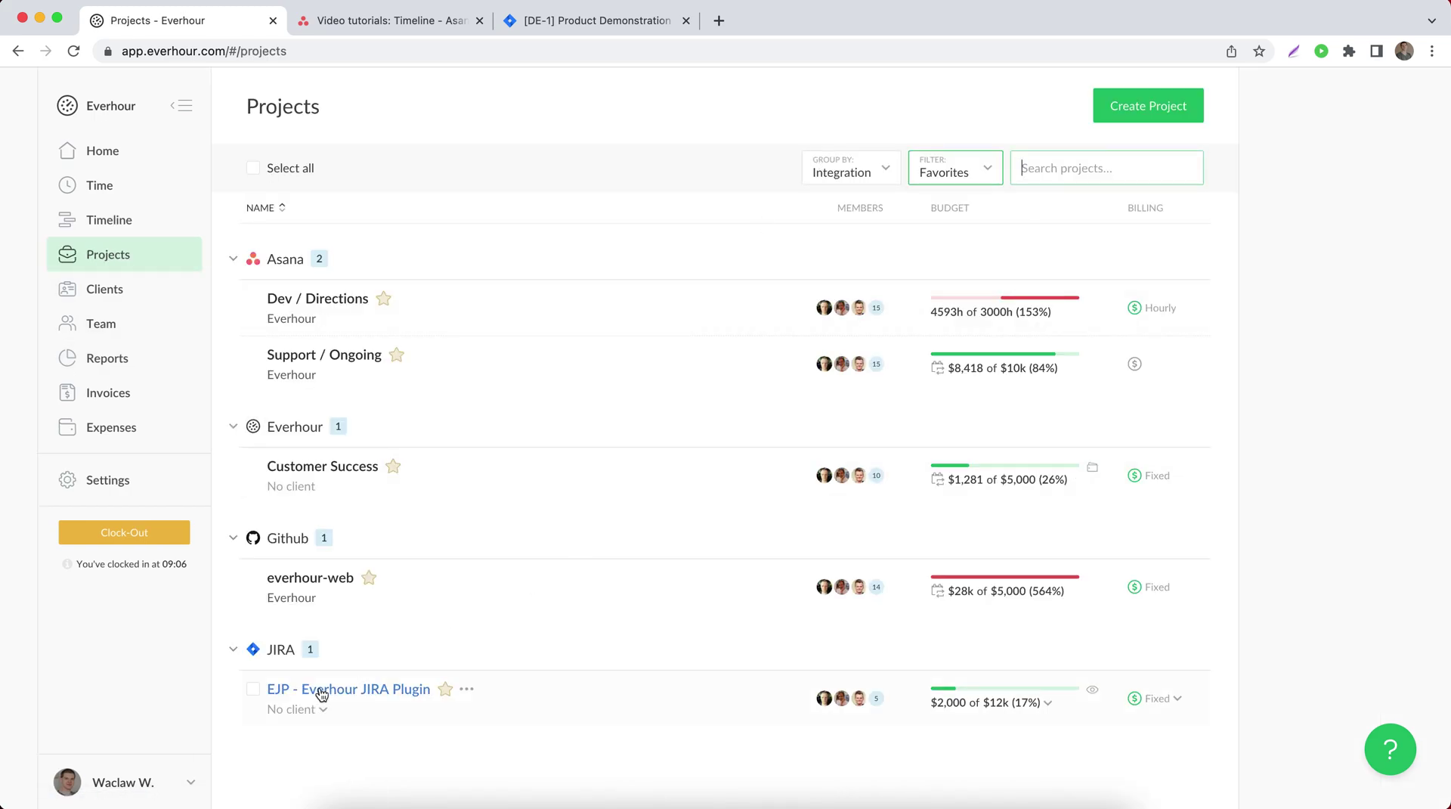
type("demo")
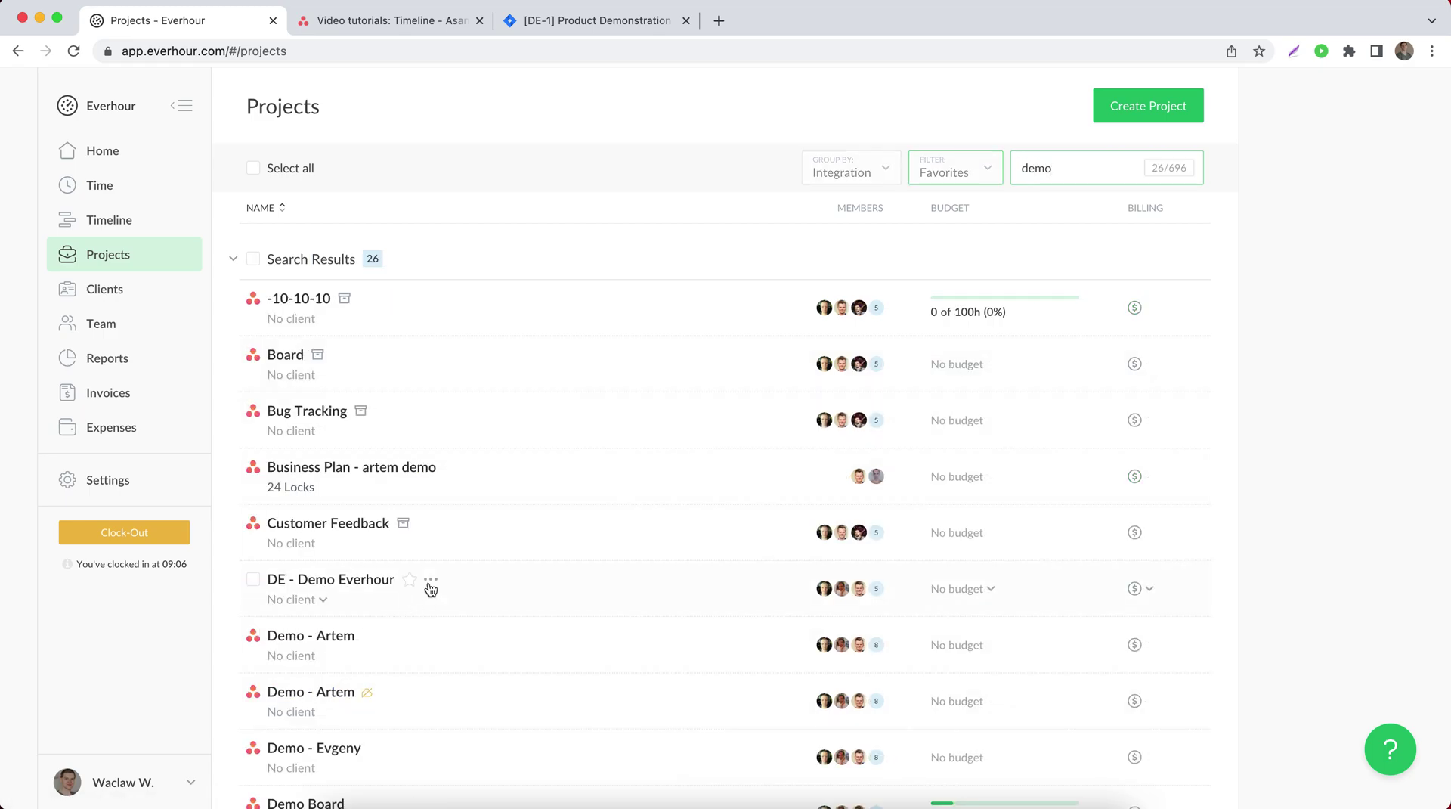
left_click(363, 579)
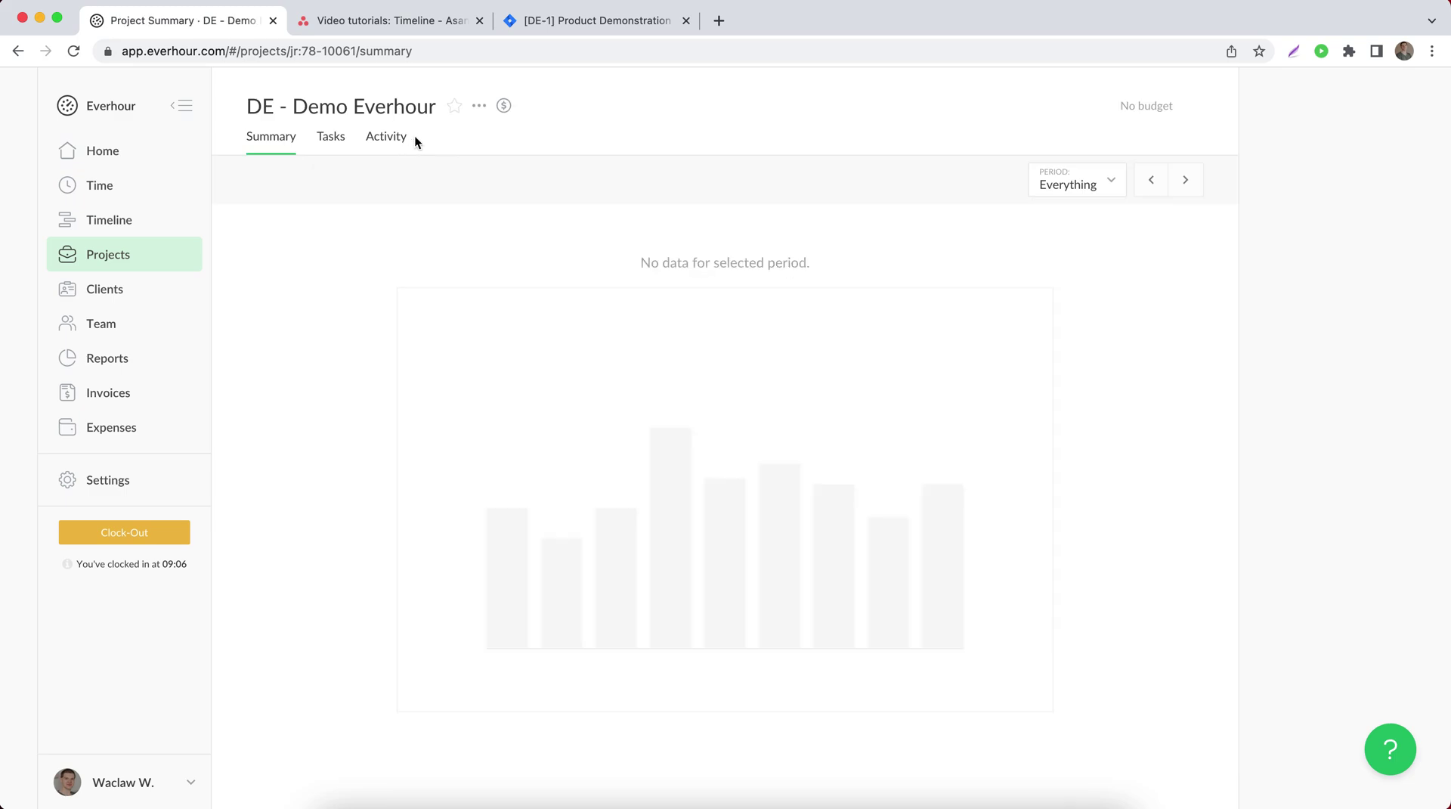
left_click(480, 108)
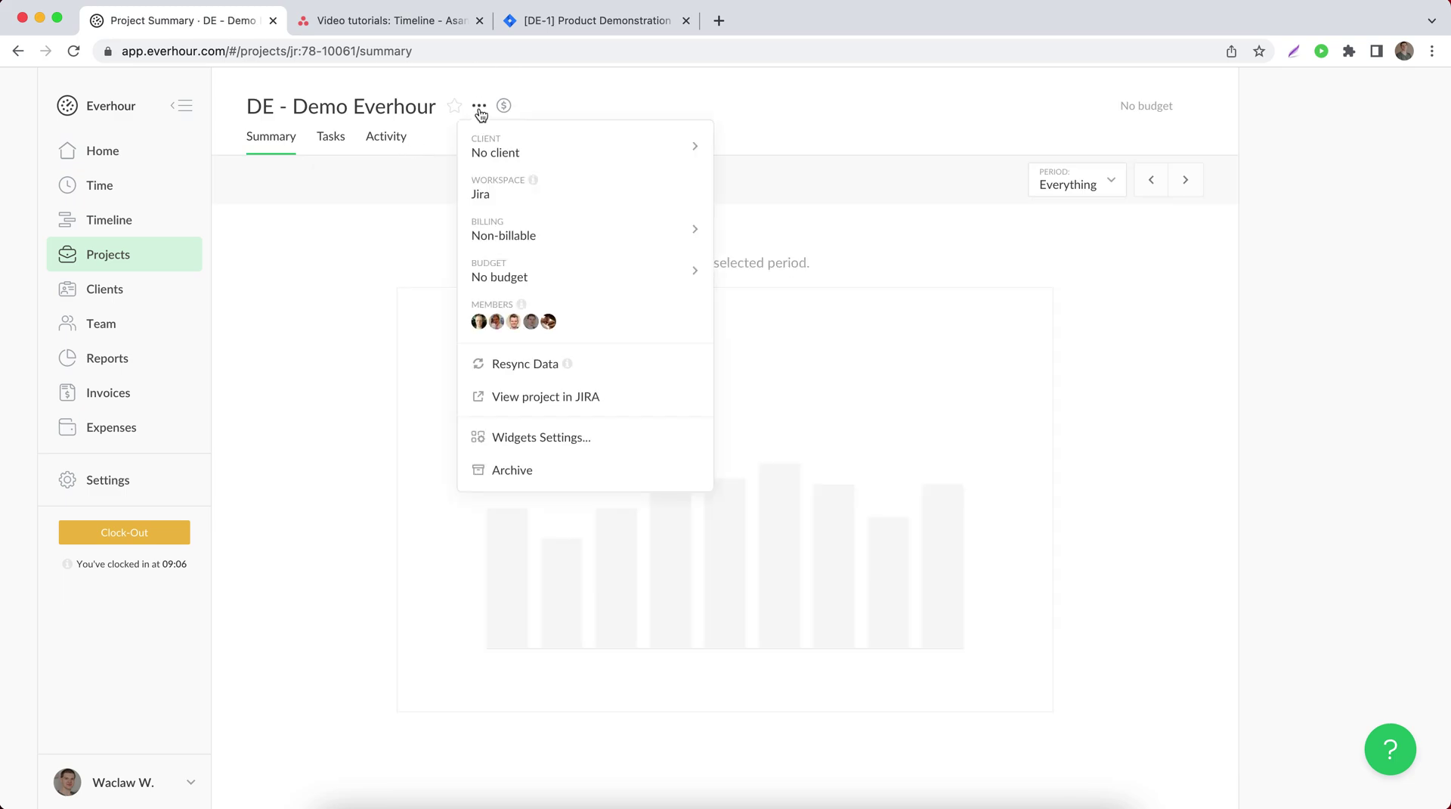
left_click(539, 369)
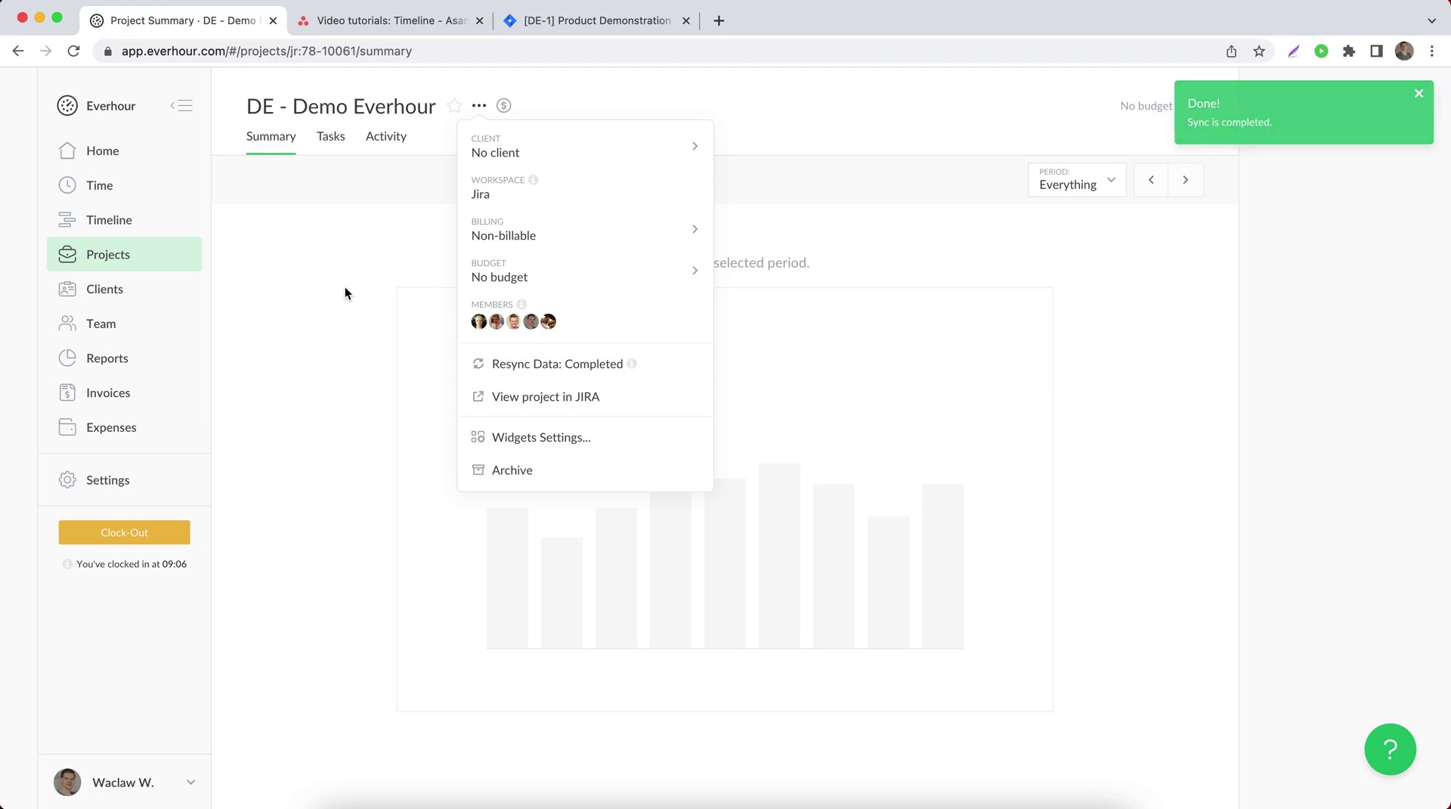
left_click(152, 232)
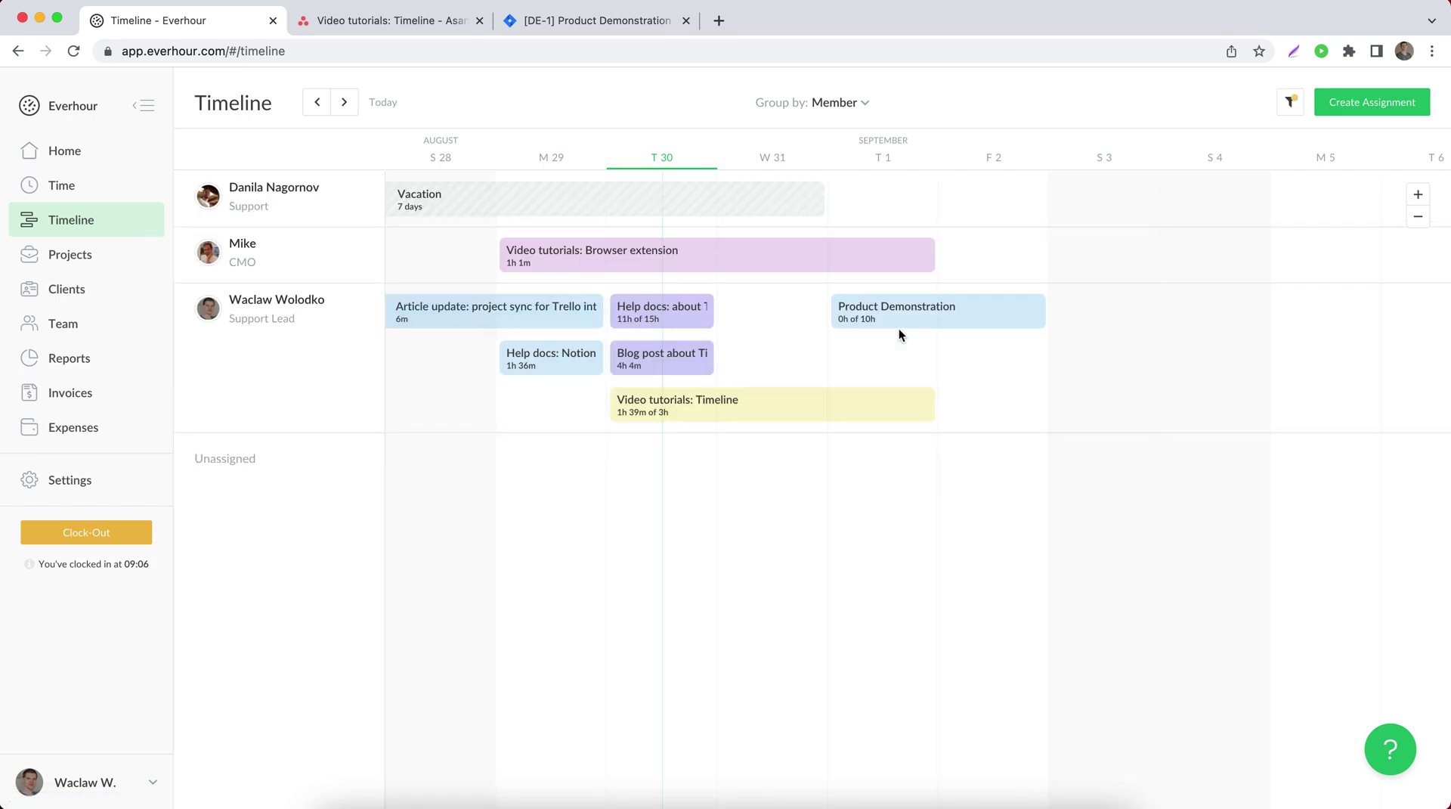
mouse_move(901, 330)
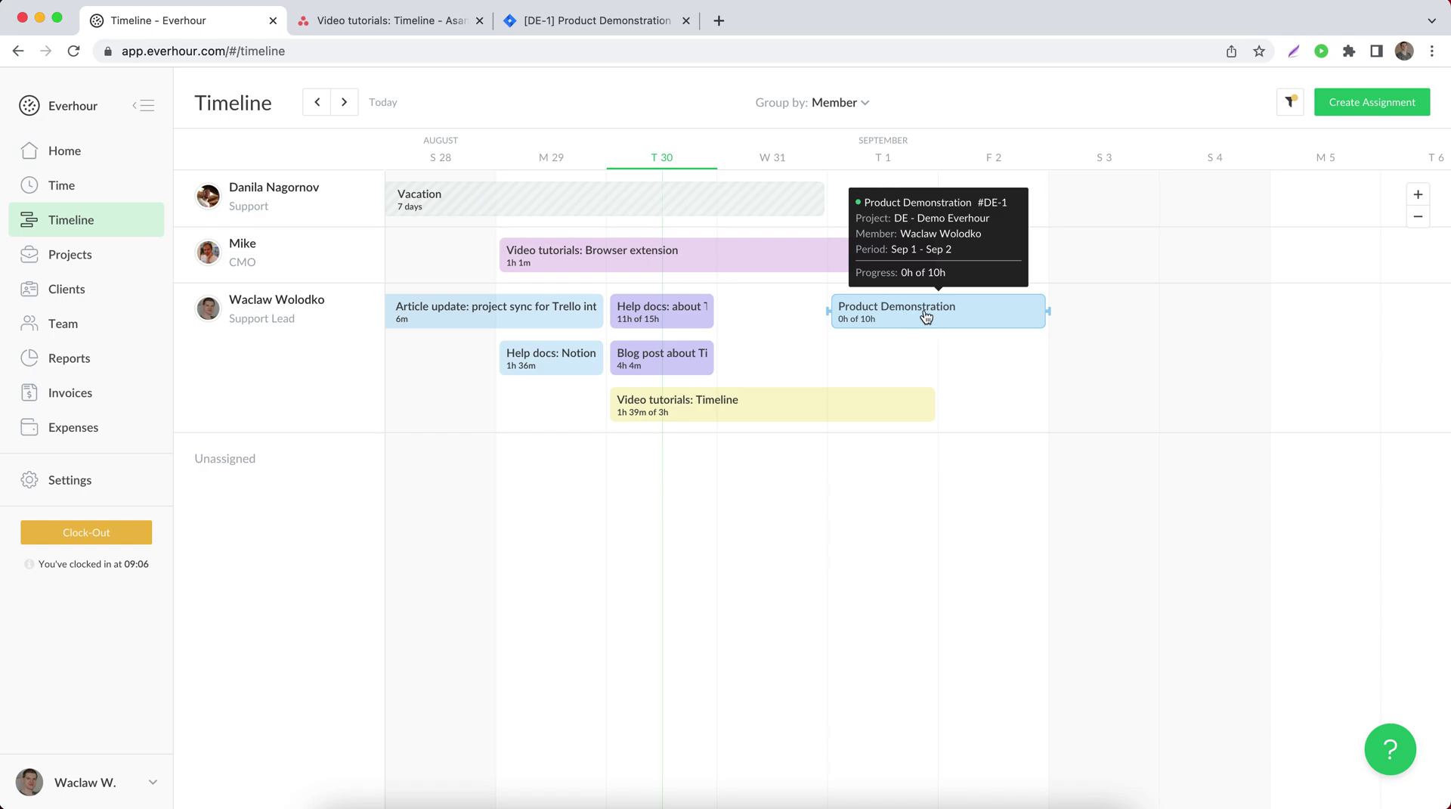
left_click(926, 315)
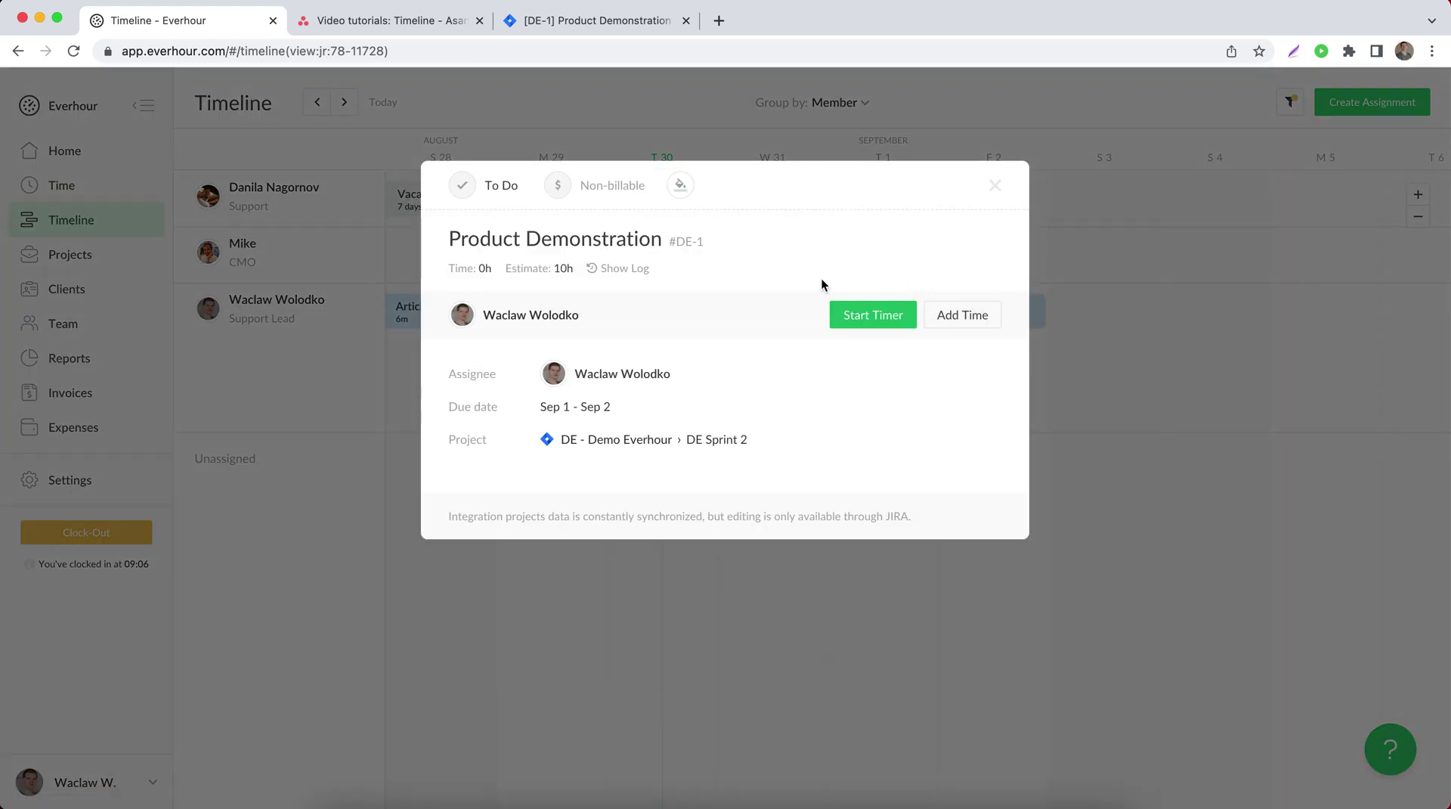
Change the Product Demonstration dates to Sep 2–Sep 5 and close its details.
left_click(602, 415)
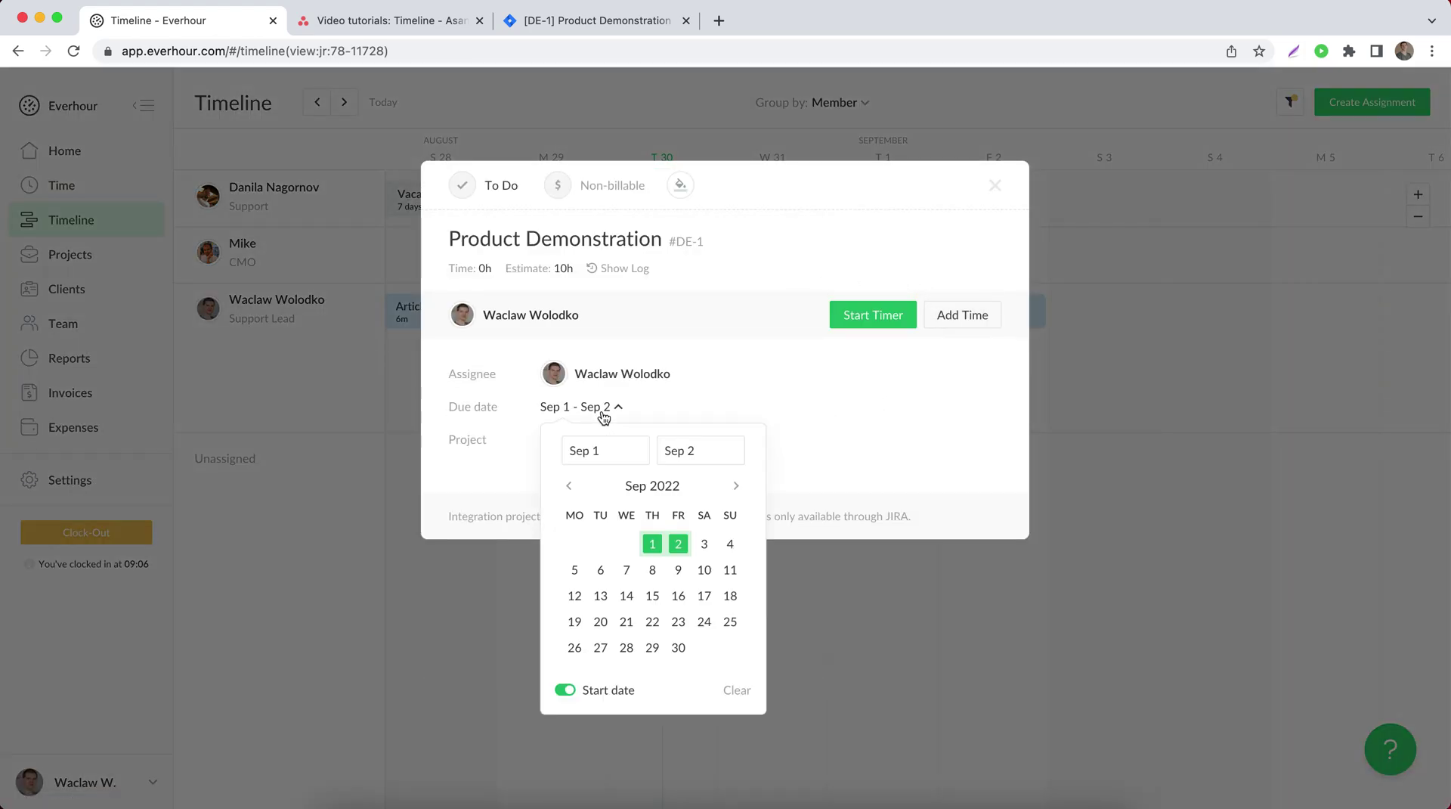
left_click(680, 547)
left_click(574, 571)
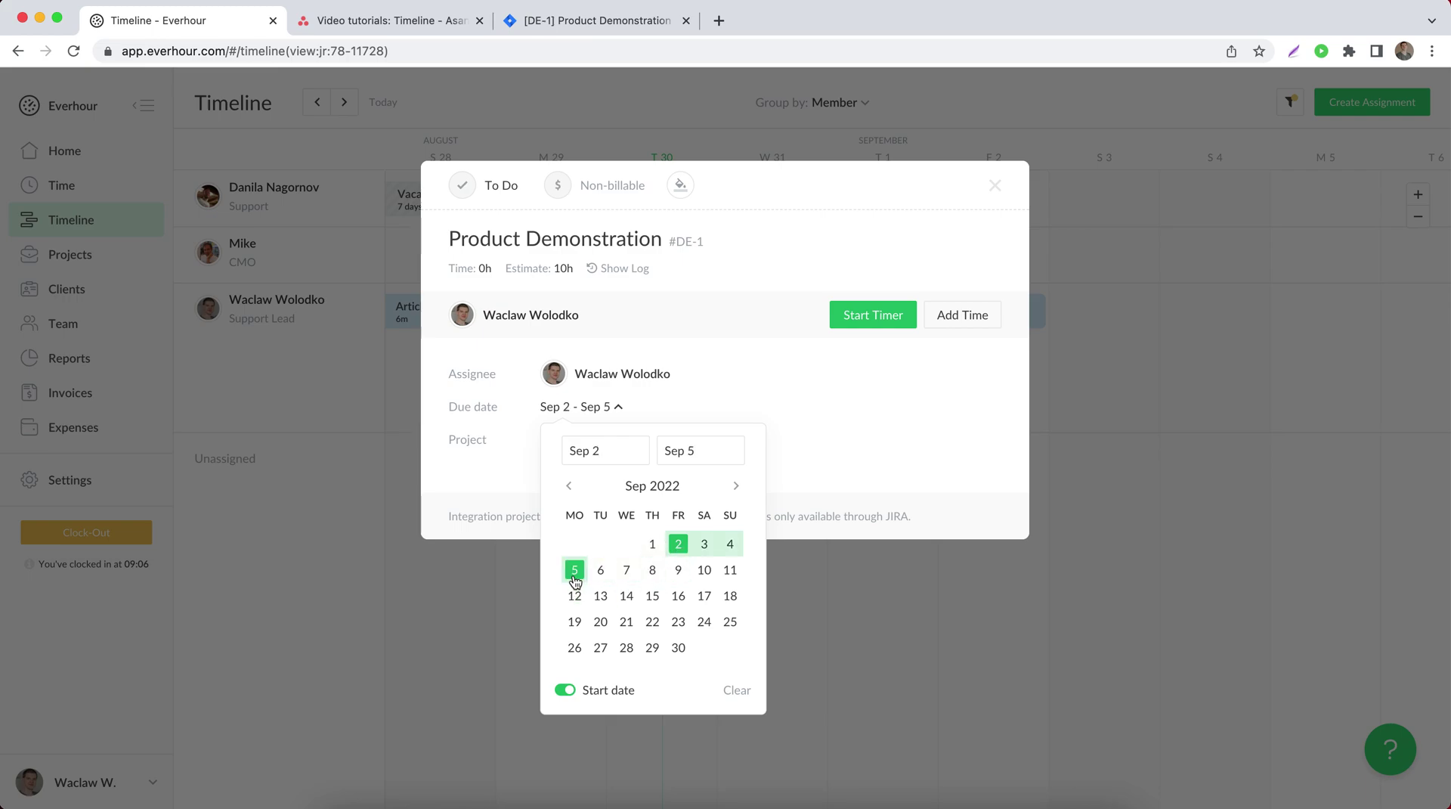
left_click(933, 474)
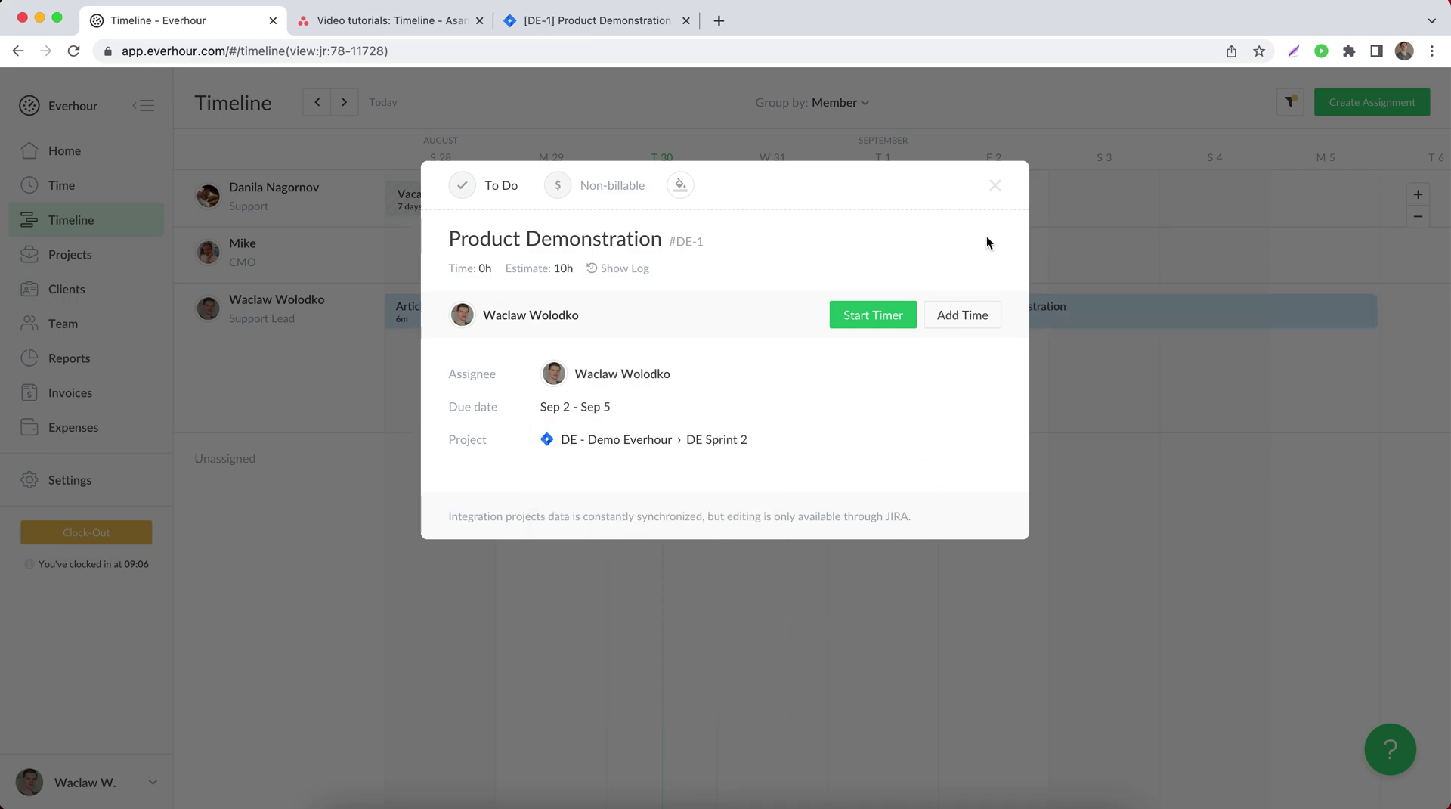
left_click(994, 186)
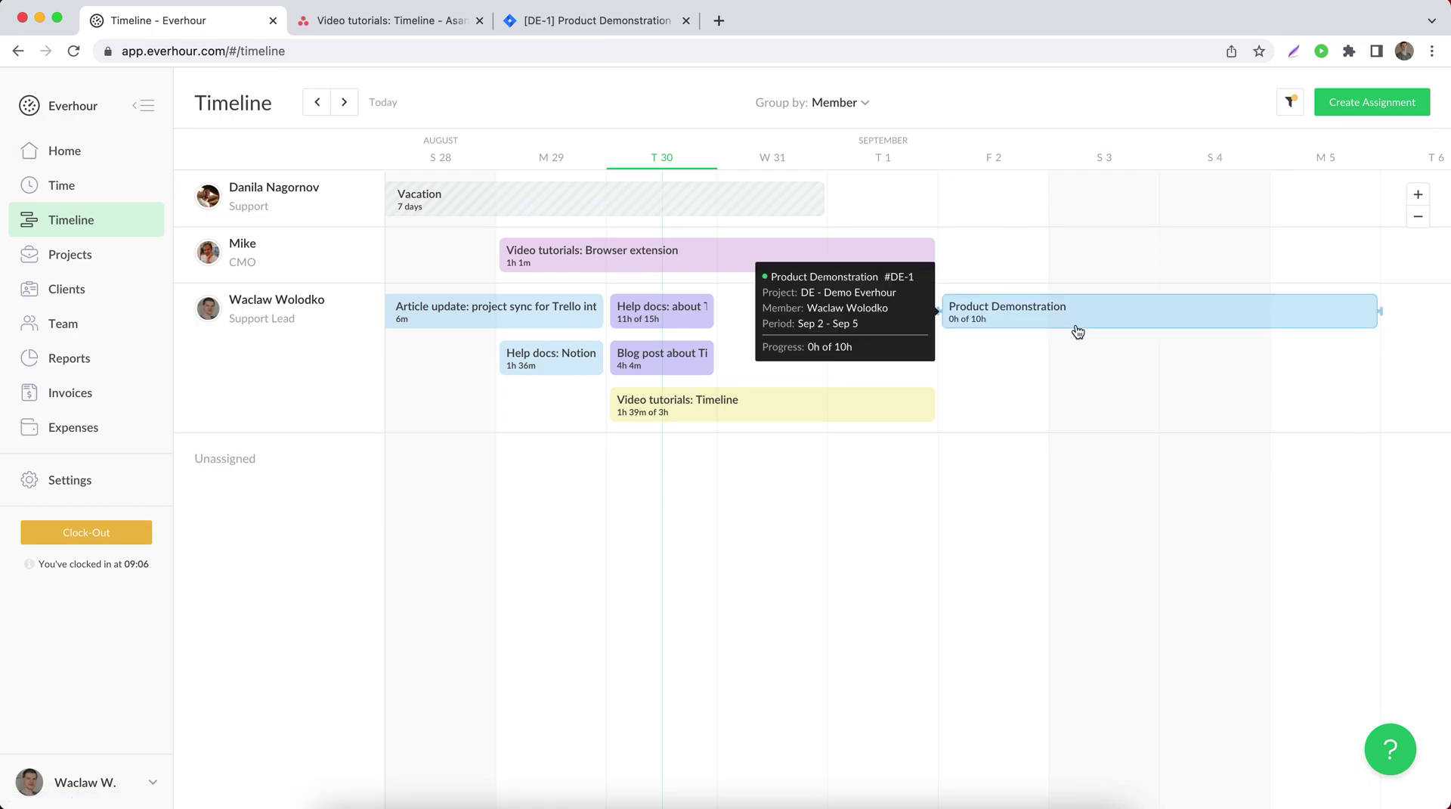
Reload Jira issue DE-1 to confirm its Sep 02–Sep 05, 2022 dates, then return to Everhour's Timeline.
left_click(576, 22)
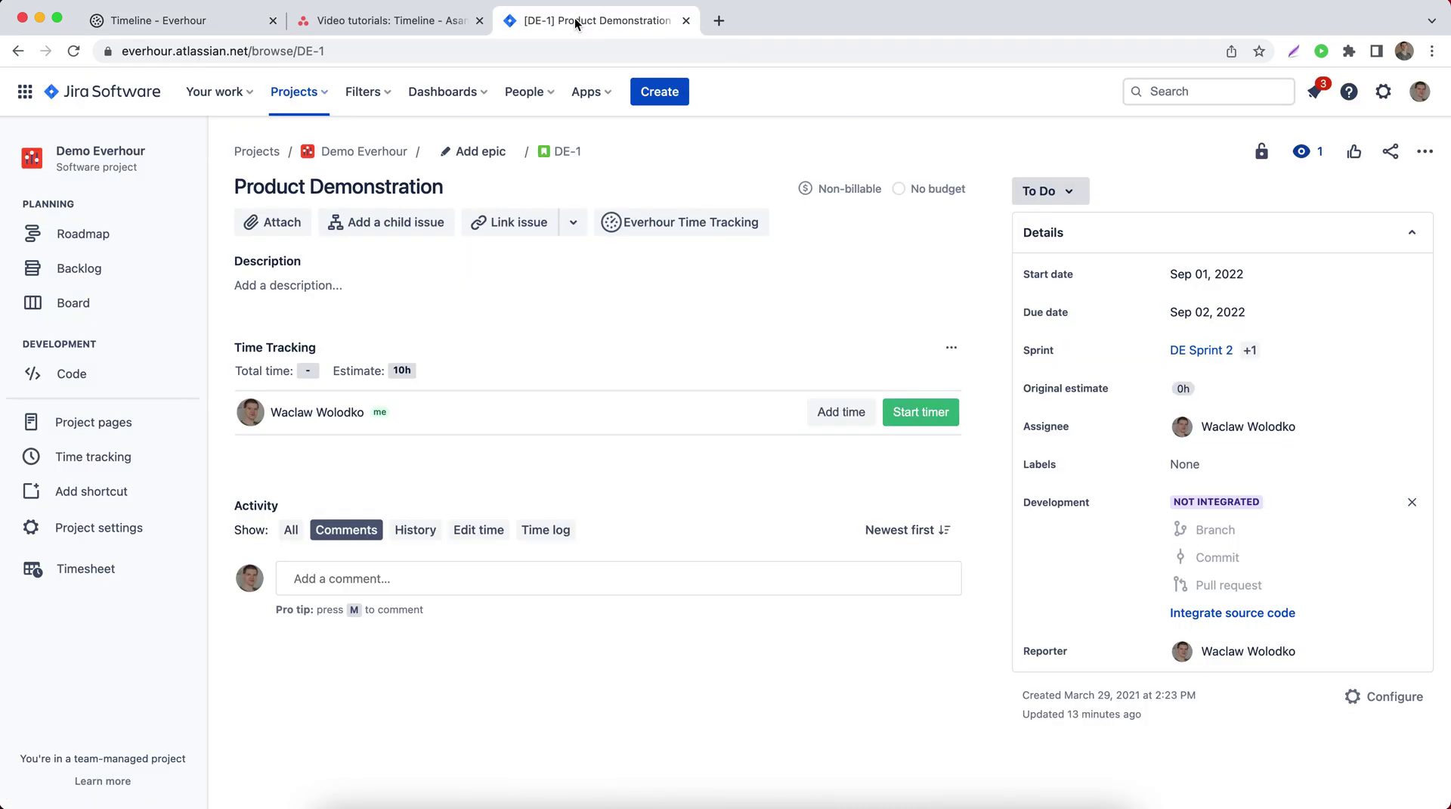
left_click(70, 53)
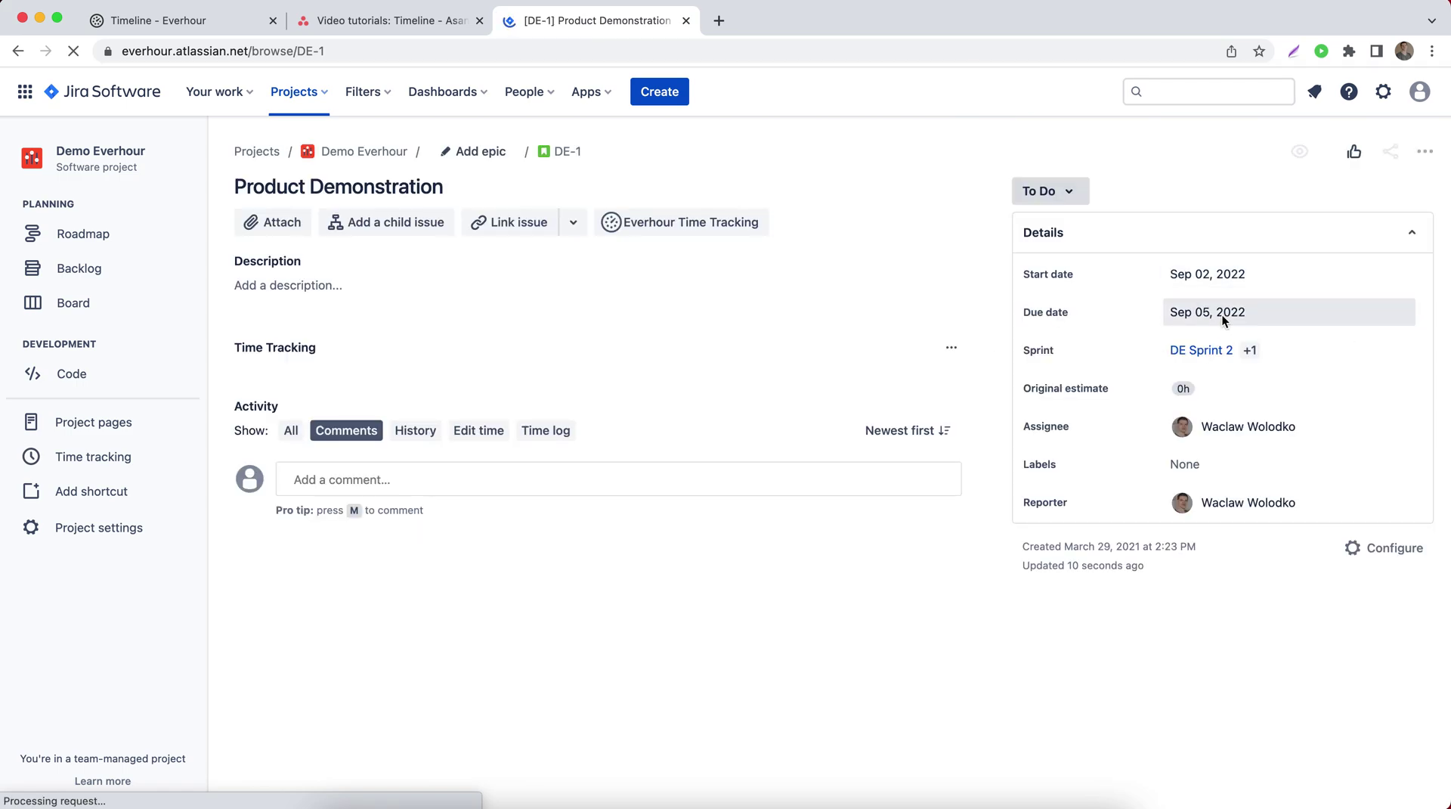
left_click(239, 28)
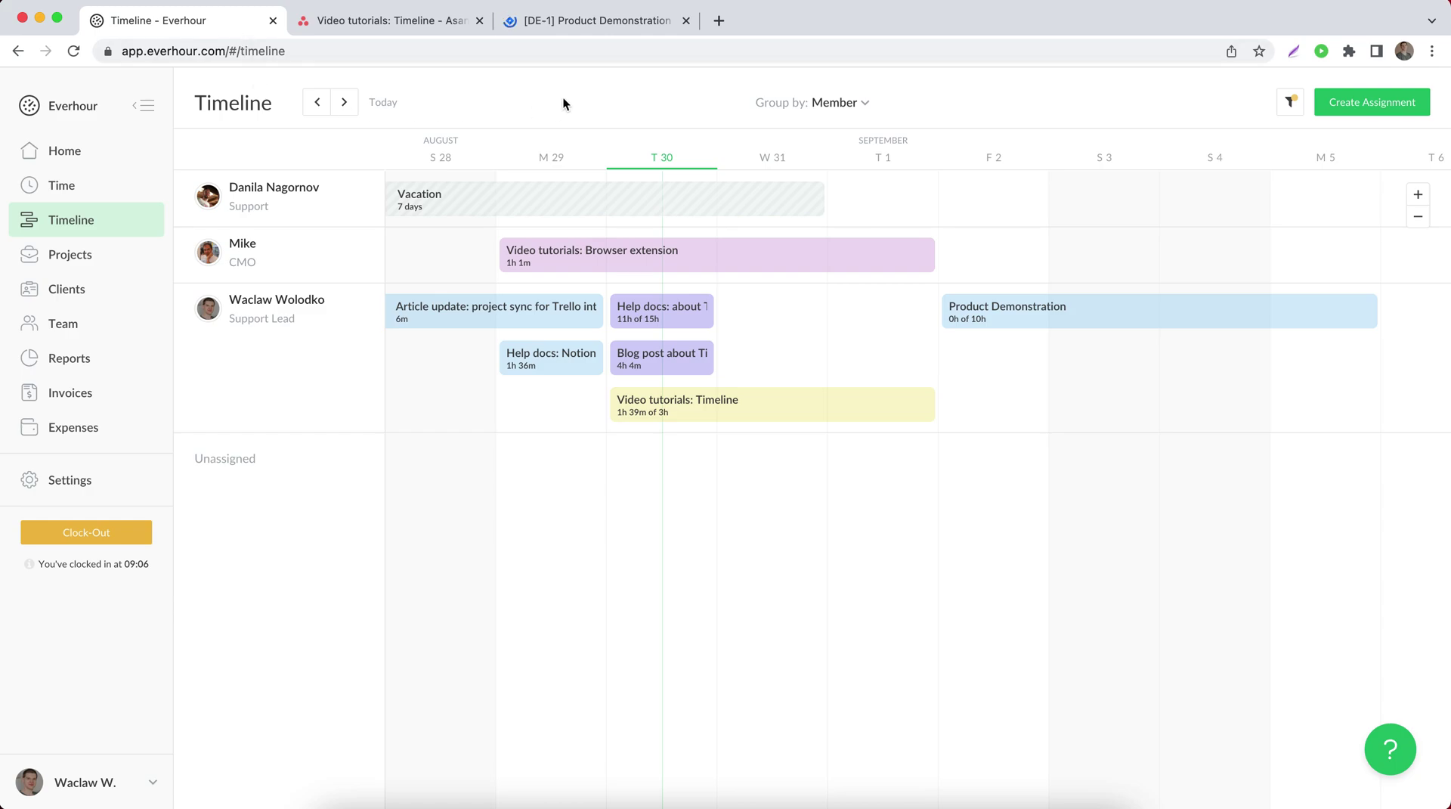